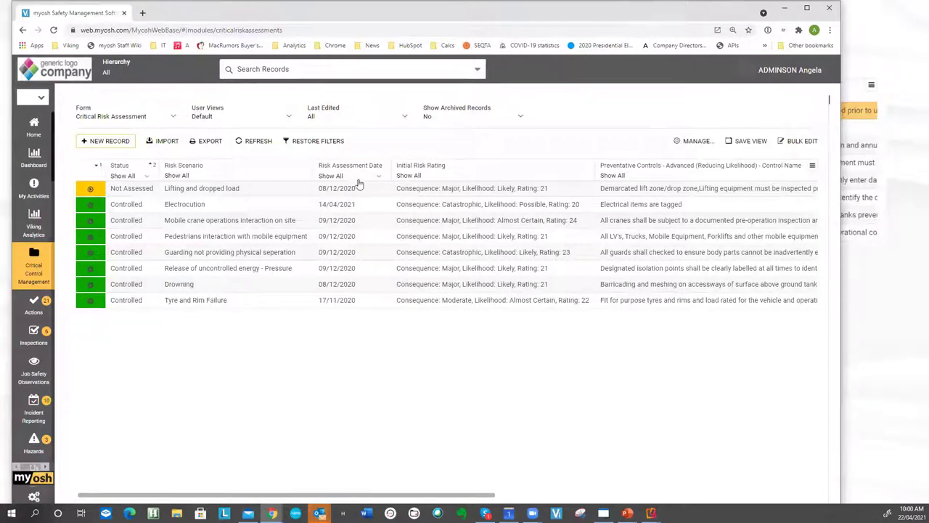
# - Open the Tyre and Rim Failure critical risk assessment for editing
pyautogui.click(203, 302)
pyautogui.click(192, 305)
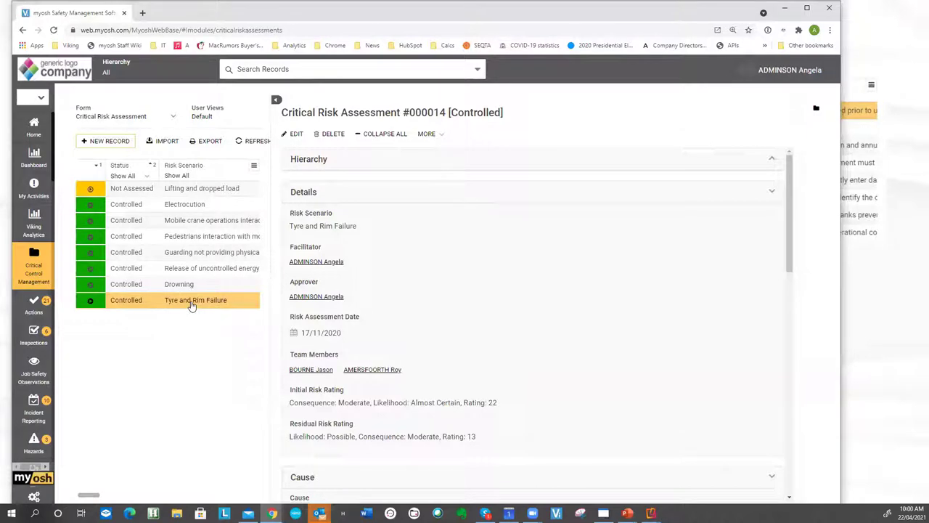
pyautogui.click(155, 254)
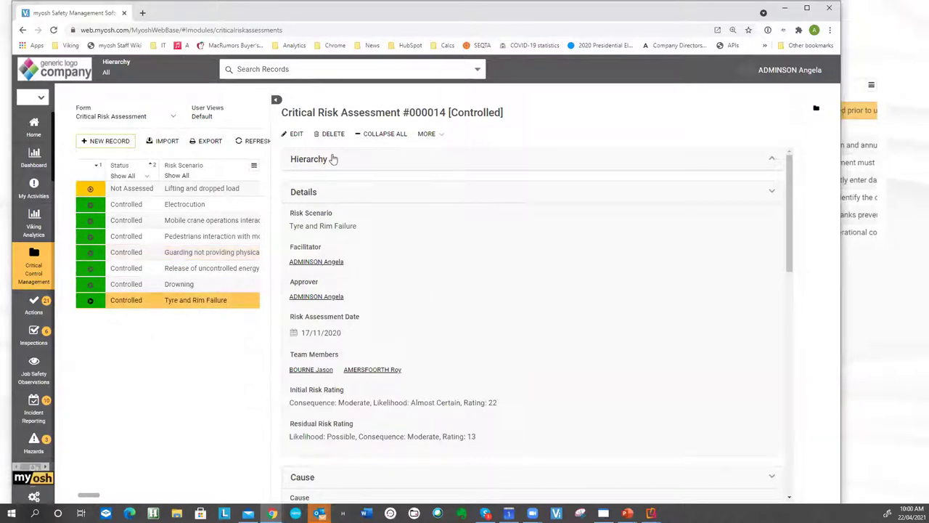
pyautogui.click(294, 135)
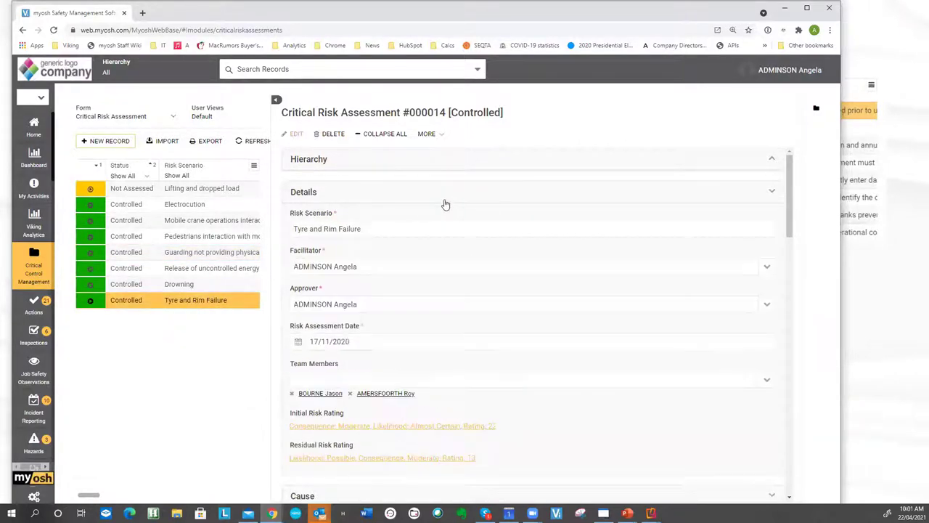
# - Examine the assessment's team members, risk ratings, causes and advanced preventative and mitigating controls
pyautogui.scroll(-2, 382, 326)
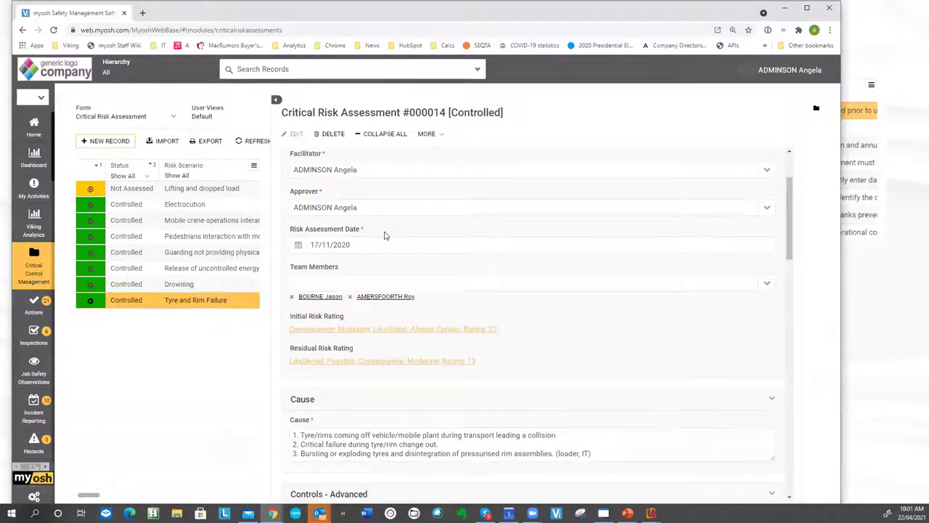
pyautogui.scroll(-2, 395, 290)
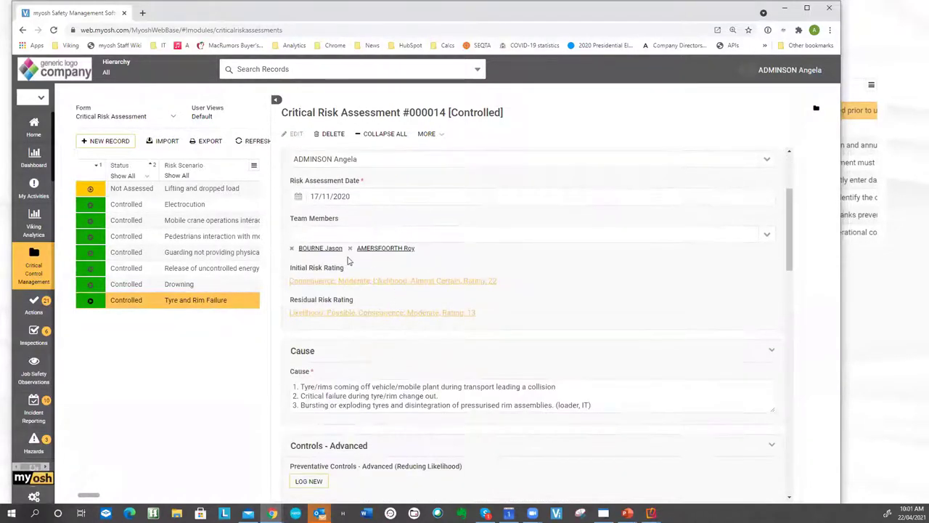
pyautogui.scroll(-1, 375, 384)
pyautogui.scroll(-2, 389, 383)
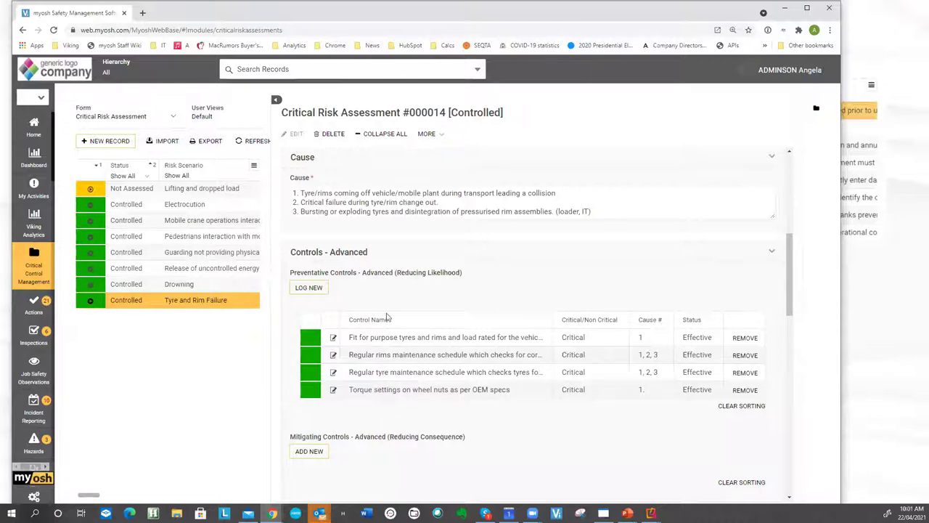
pyautogui.scroll(2, 381, 225)
pyautogui.scroll(-5, 381, 225)
pyautogui.scroll(3, 396, 313)
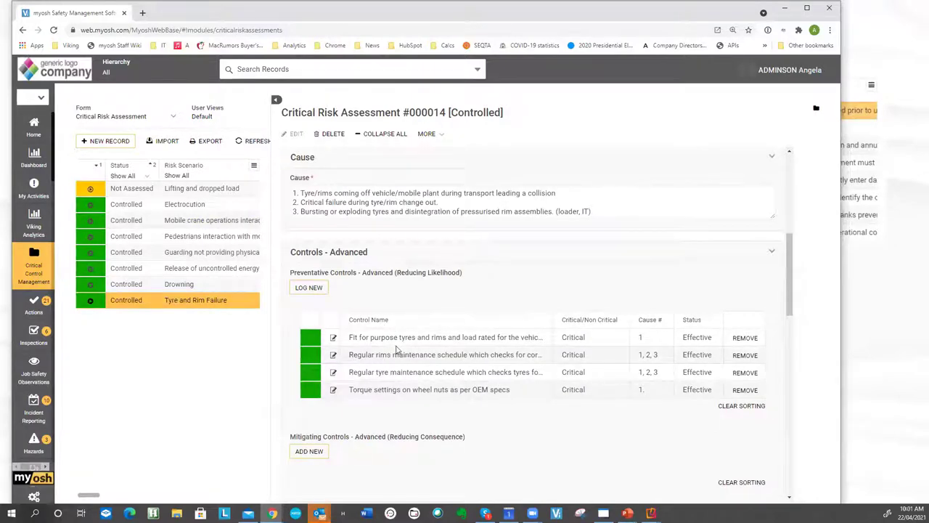
pyautogui.scroll(3, 414, 344)
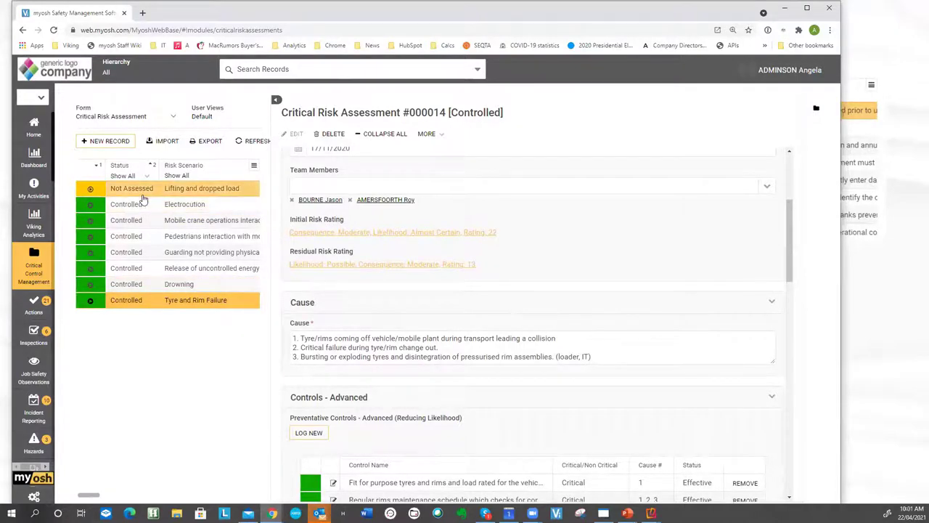
pyautogui.scroll(-3, 492, 273)
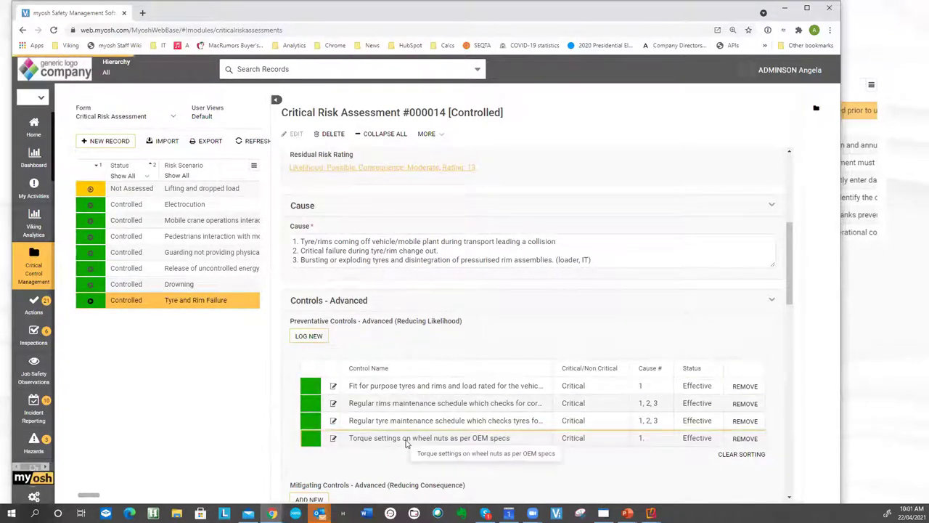
# - Open the preventative control "Torque settings on wheel nuts as per OEM specs" and collapse all its sections
pyautogui.click(406, 440)
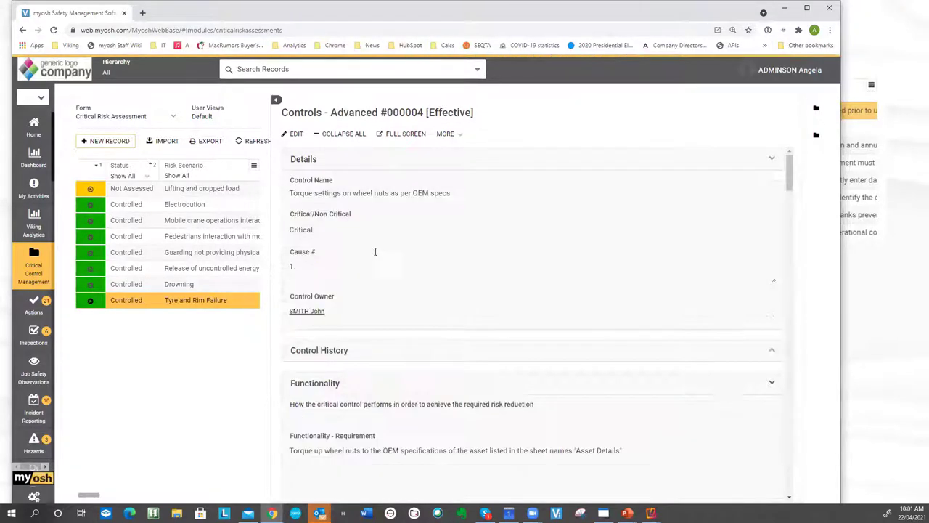
pyautogui.click(339, 135)
pyautogui.scroll(-2, 353, 270)
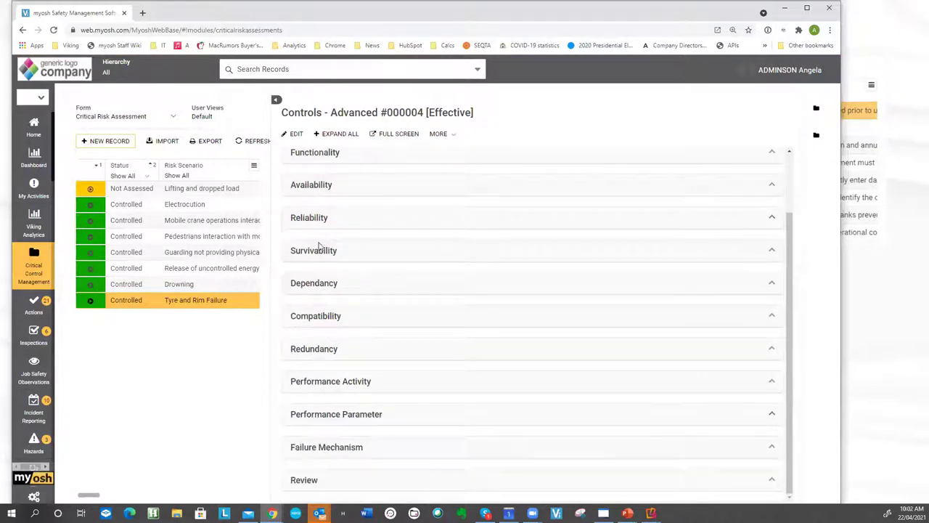
pyautogui.scroll(1, 321, 231)
pyautogui.scroll(2, 321, 231)
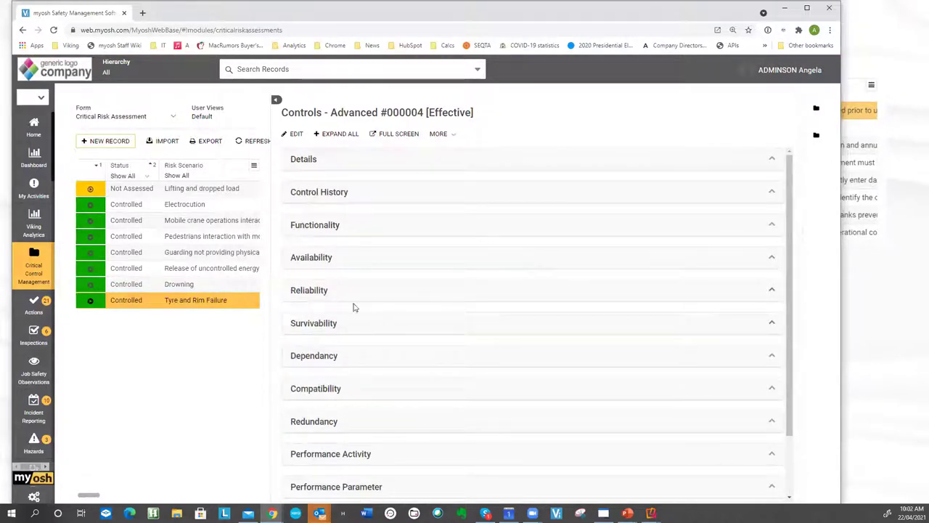
# - Check the control's Survivability section, collapse it again and expand the Details section
pyautogui.click(326, 328)
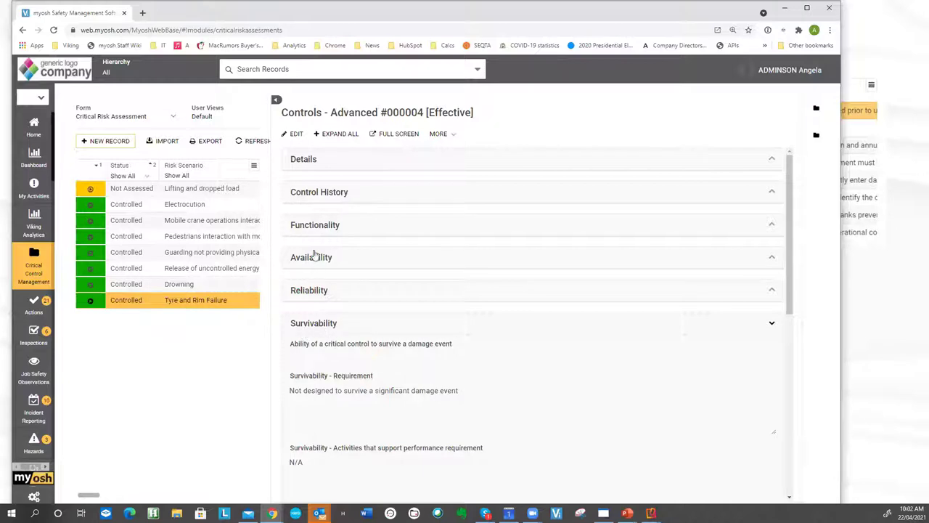
pyautogui.click(307, 328)
pyautogui.click(340, 168)
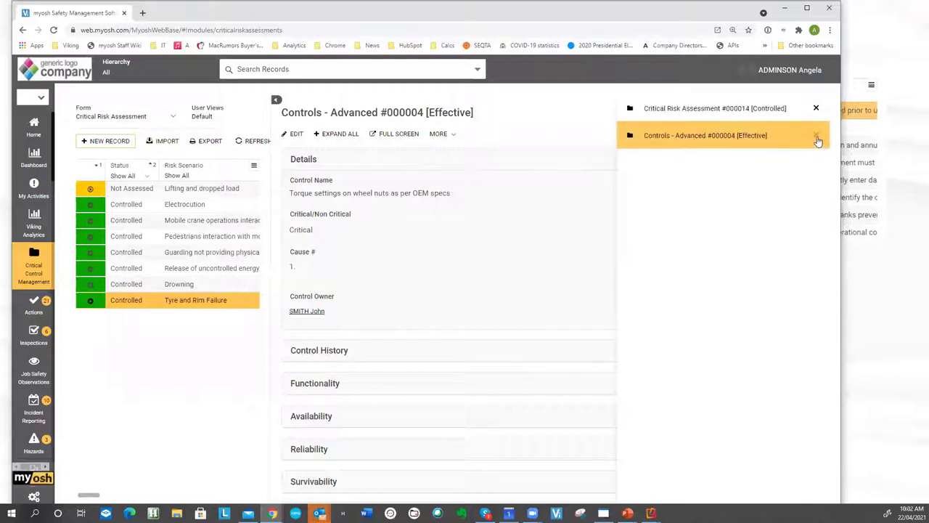
# - Close the torque settings control record and the Tyre and Rim Failure assessment to return to the full list
pyautogui.click(818, 139)
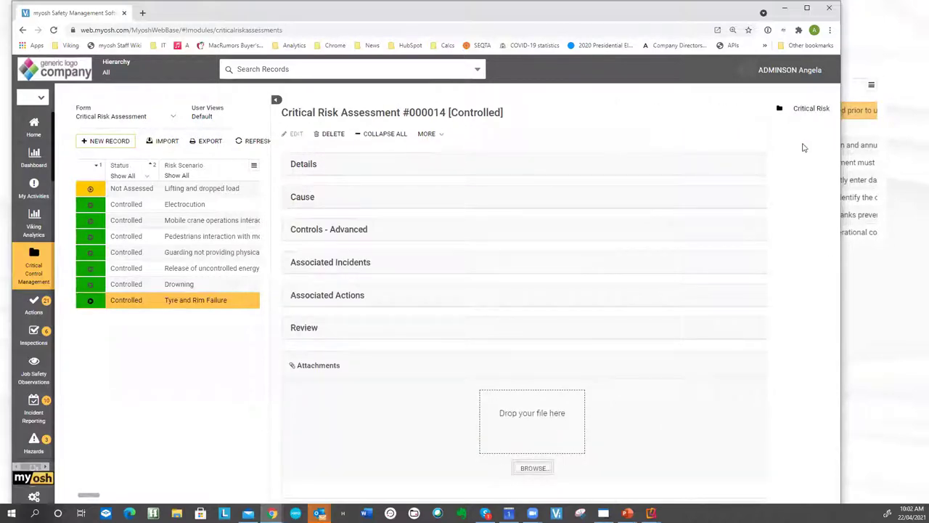
pyautogui.moveTo(806, 109)
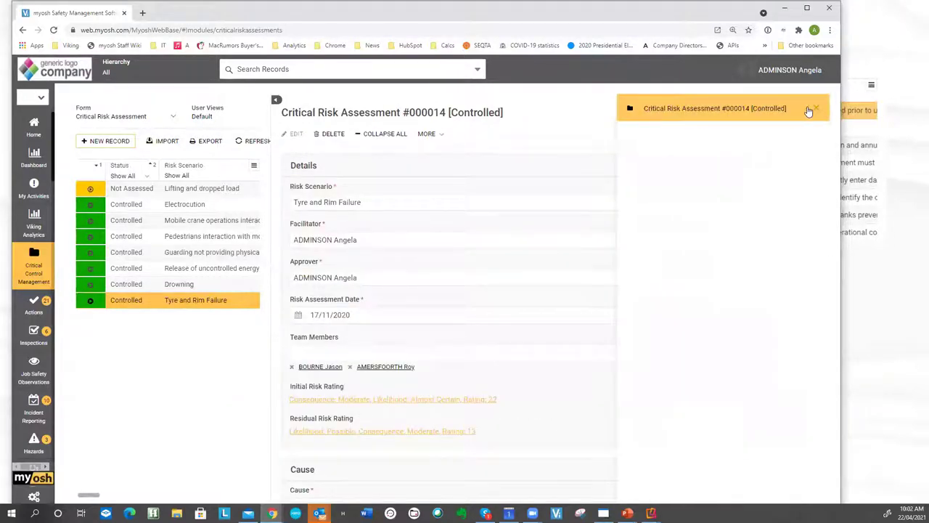
pyautogui.click(816, 108)
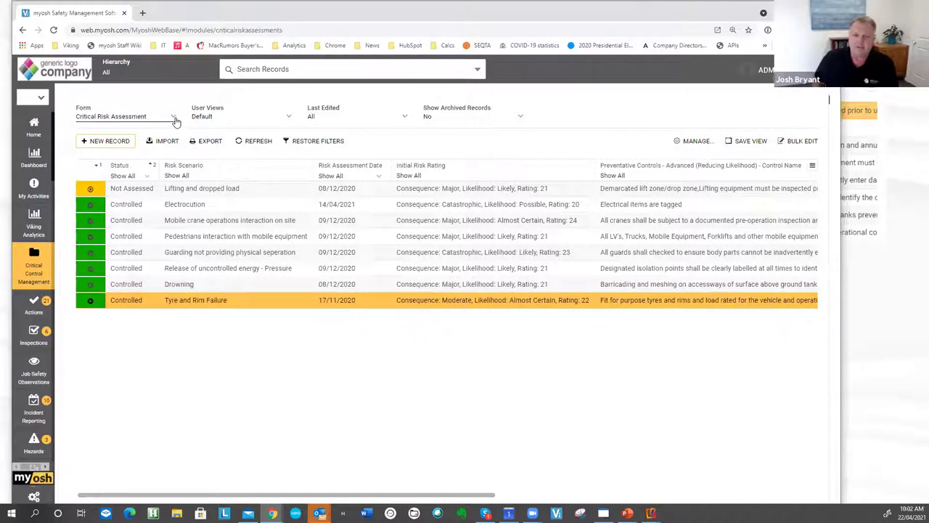
# - Switch the listed form to Critical Control Verification and maximise the browser window
pyautogui.click(175, 119)
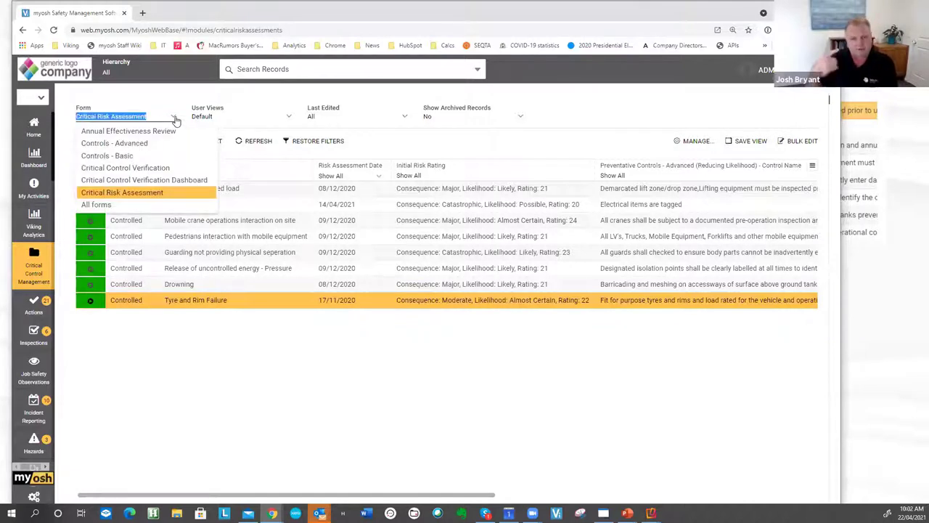
pyautogui.click(177, 168)
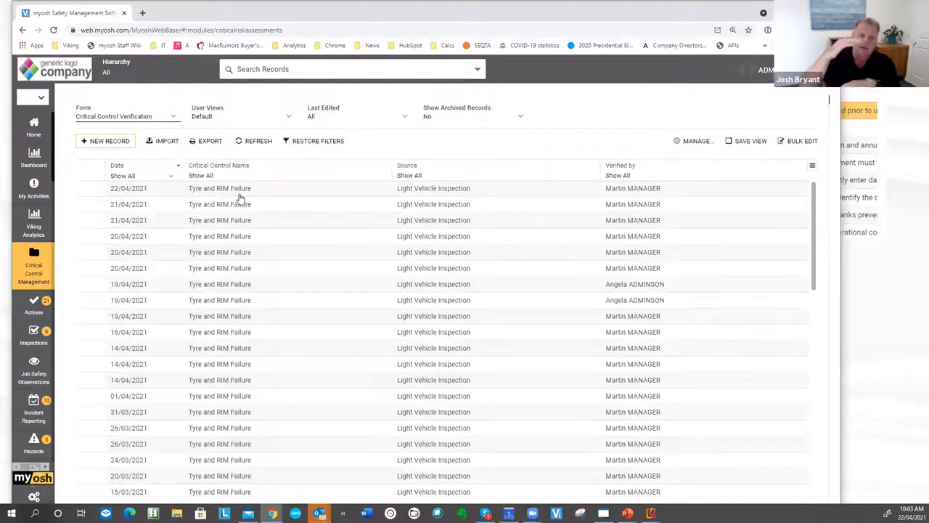
pyautogui.doubleClick(515, 13)
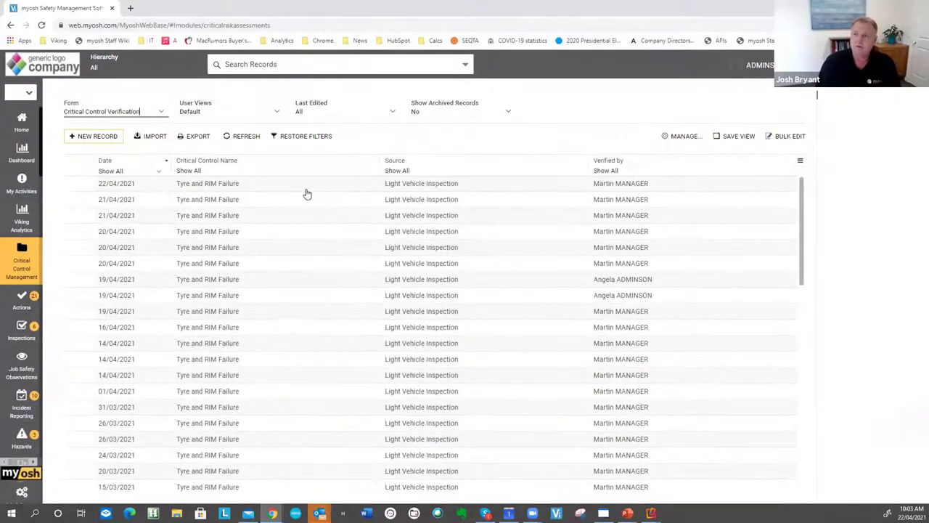
pyautogui.click(307, 189)
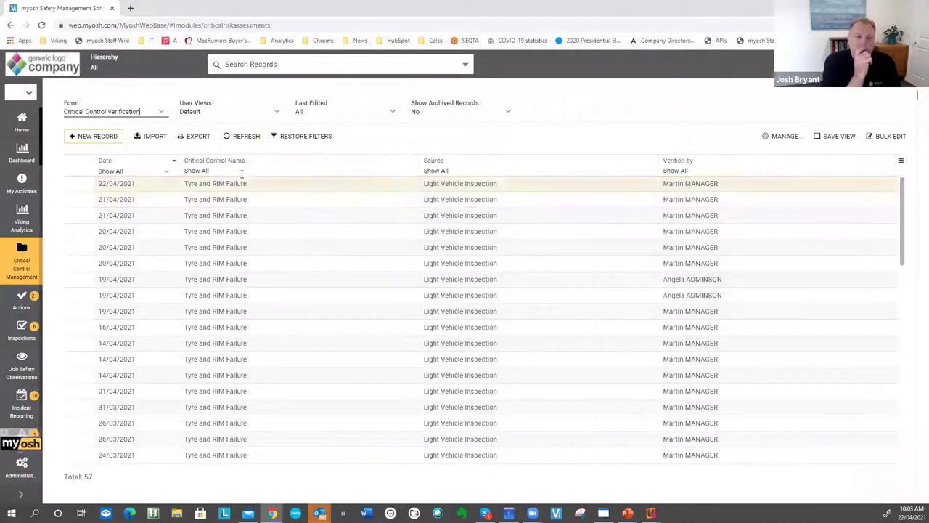
pyautogui.click(512, 218)
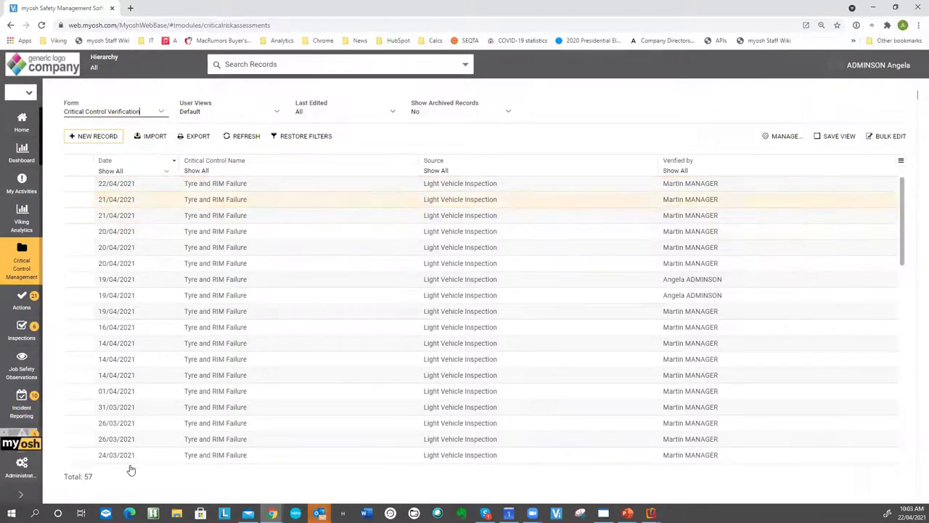
# - Switch the listed form to Critical Control Verification Dashboard and review the Emergency Stop record dated 31/03/2021
pyautogui.click(160, 112)
pyautogui.click(167, 176)
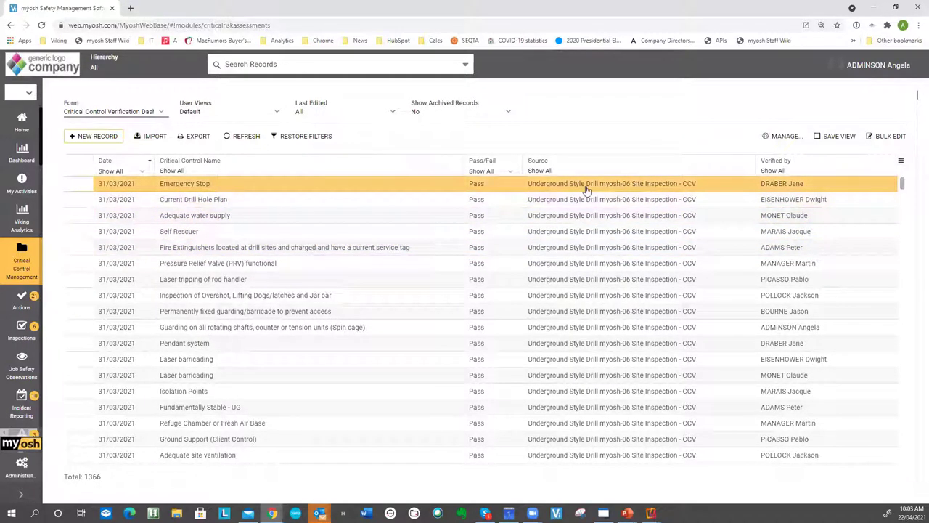
pyautogui.click(206, 187)
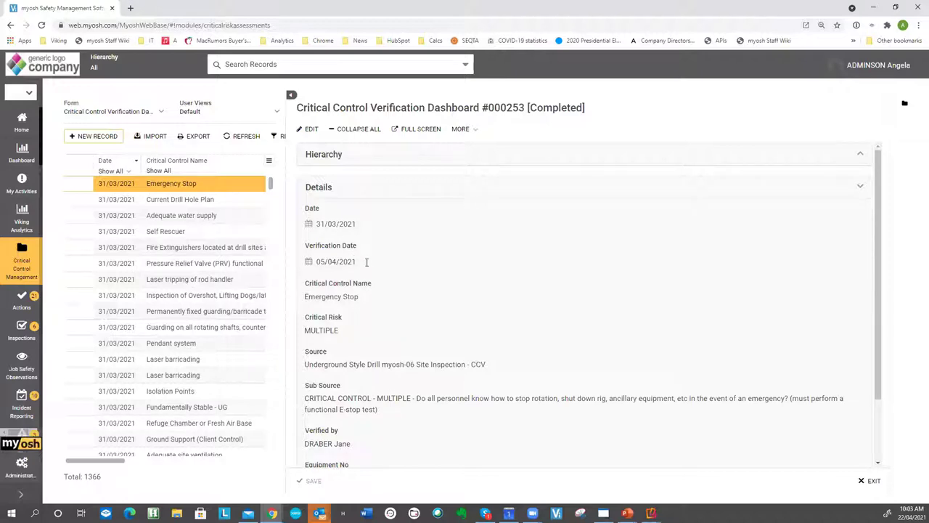
pyautogui.scroll(-1, 357, 286)
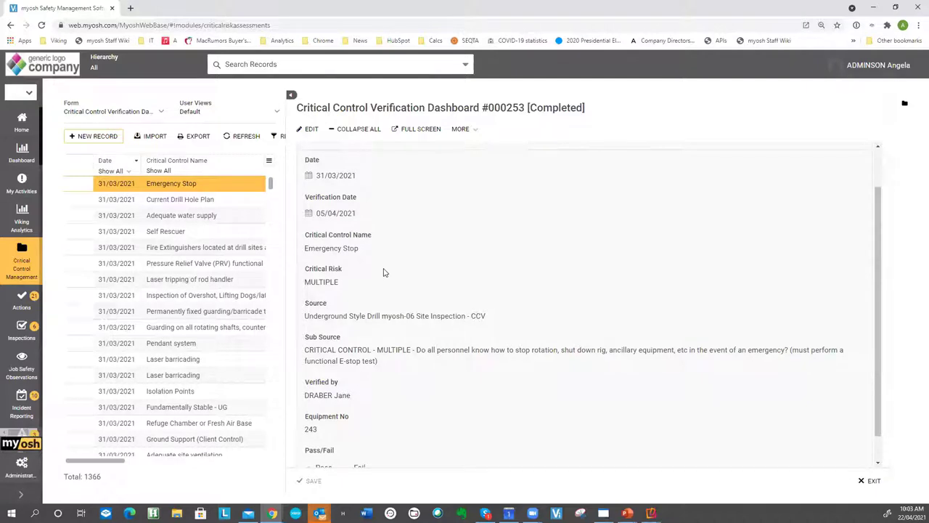
pyautogui.scroll(-1, 357, 328)
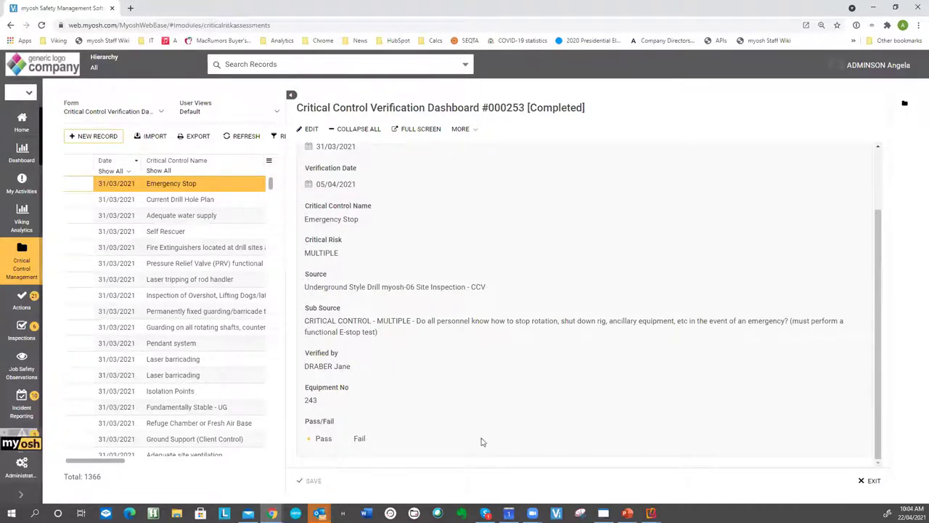
pyautogui.scroll(2, 425, 245)
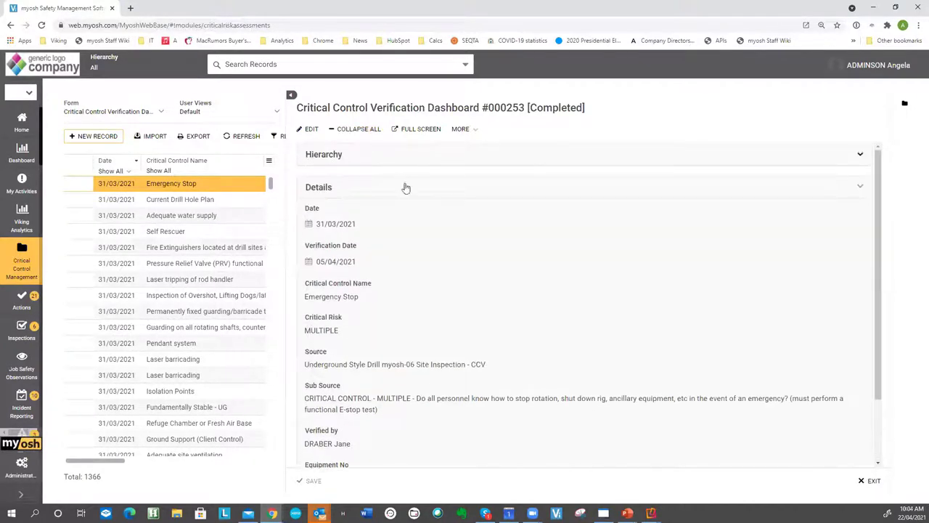
pyautogui.click(341, 165)
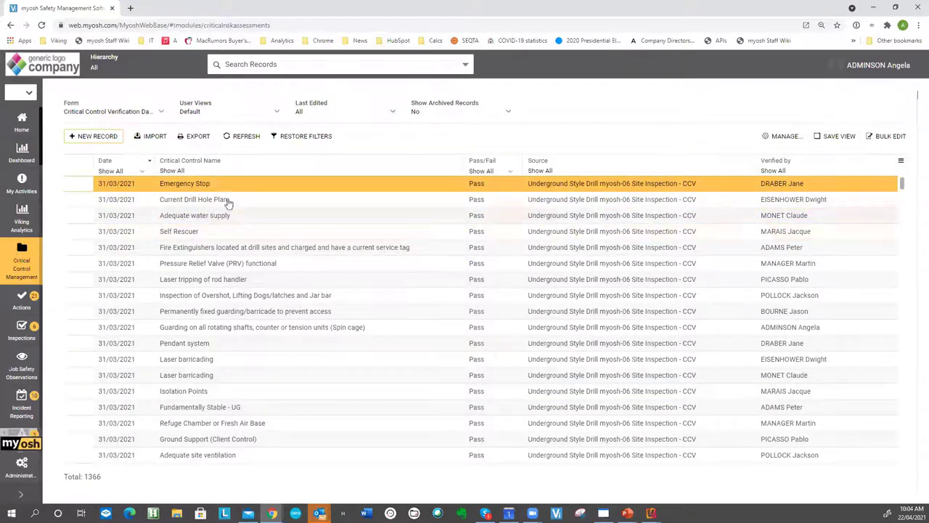
# - Filter the Critical Control Name column by "stop" and look at the Date column's range filter
pyautogui.click(218, 172)
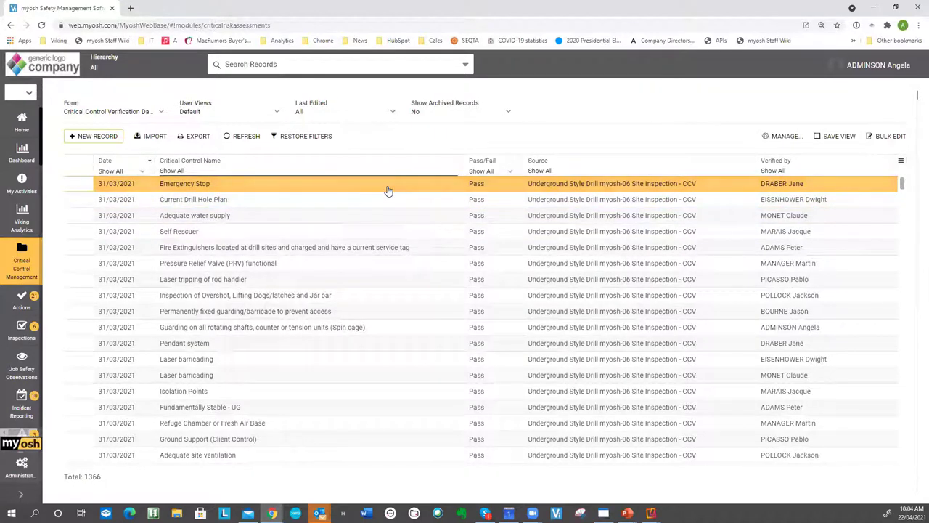
pyautogui.write('stop')
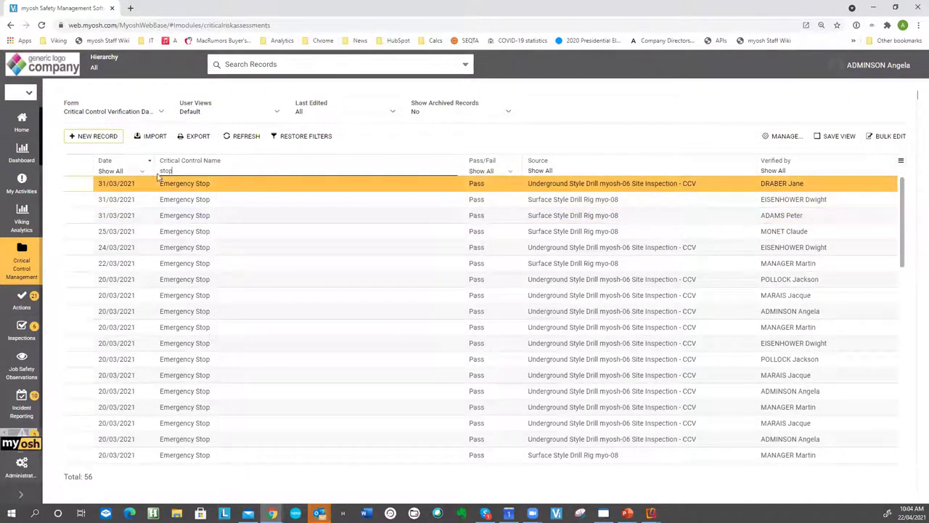
pyautogui.click(115, 171)
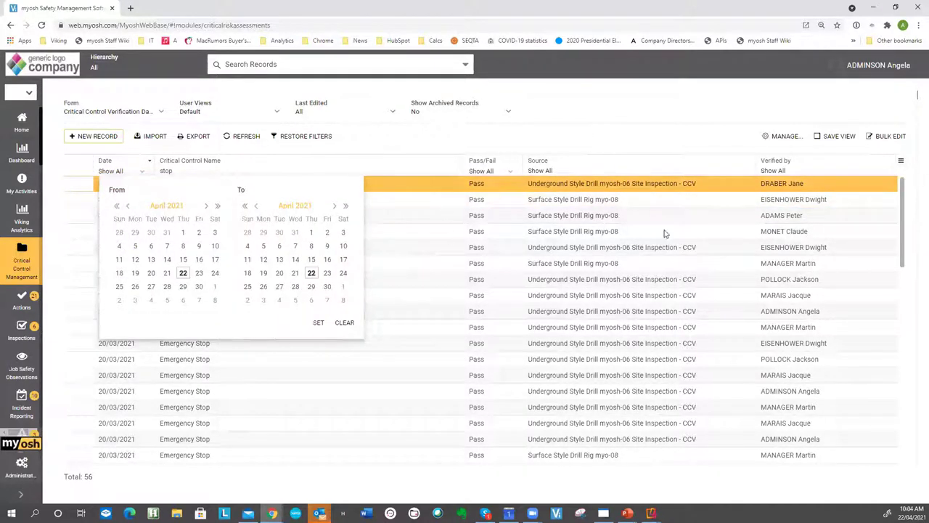
pyautogui.click(554, 139)
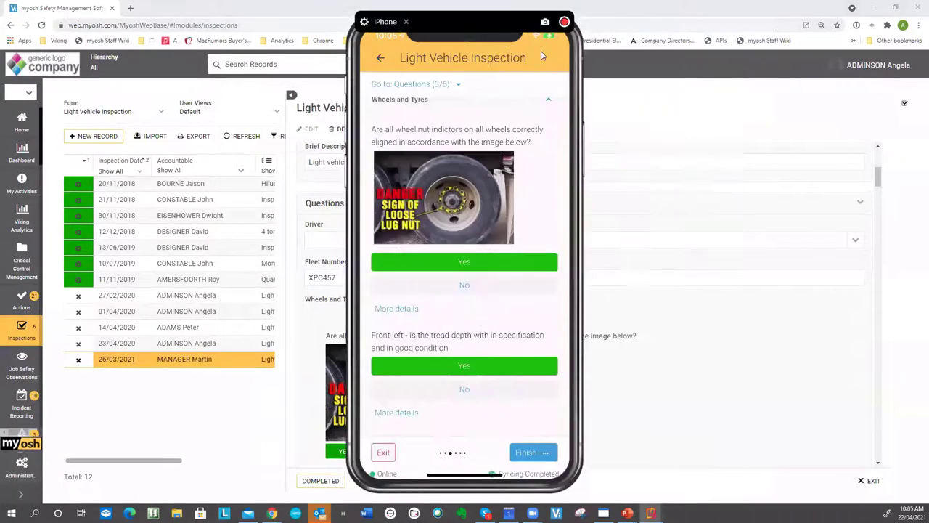
# - Move the mirrored iPhone window clear of the Light Vehicle Inspection record's wheels and tyres questions
pyautogui.moveTo(544, 55); pyautogui.dragTo(780, 57)
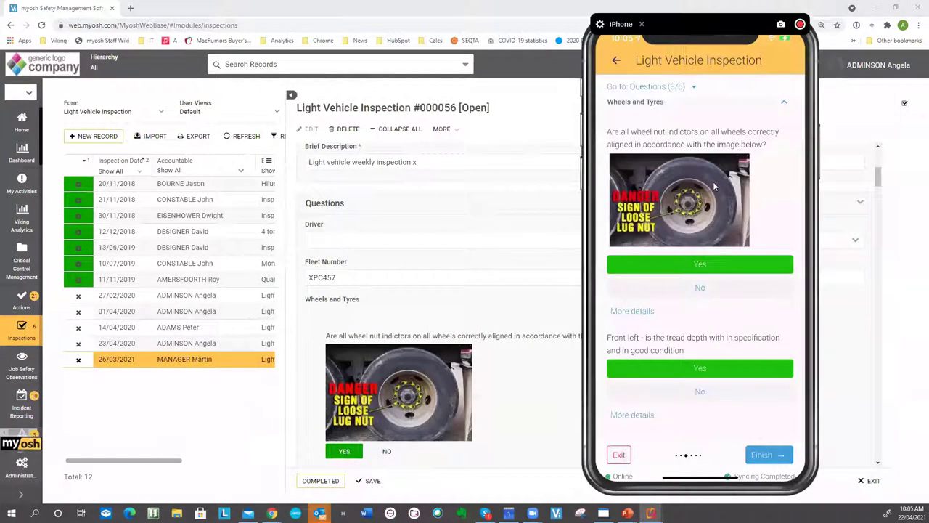
pyautogui.click(732, 288)
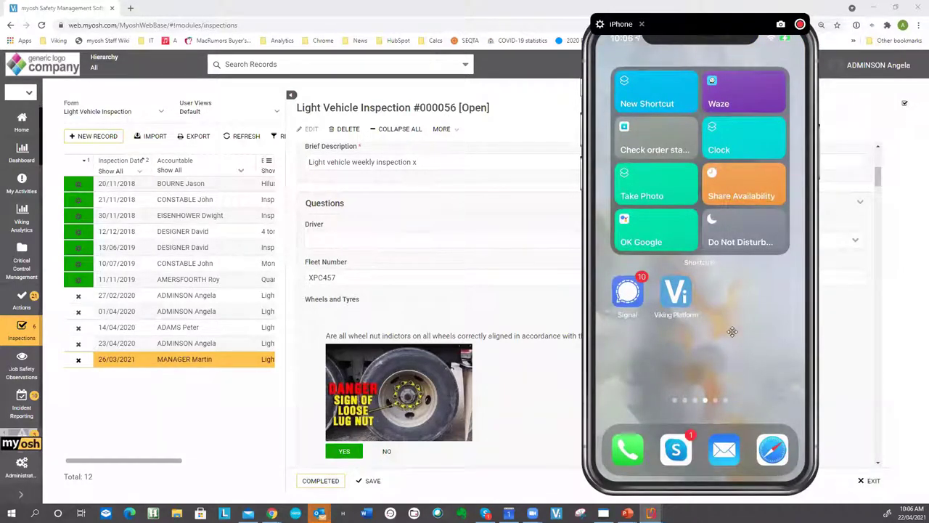
pyautogui.moveTo(699, 254); pyautogui.dragTo(802, 252)
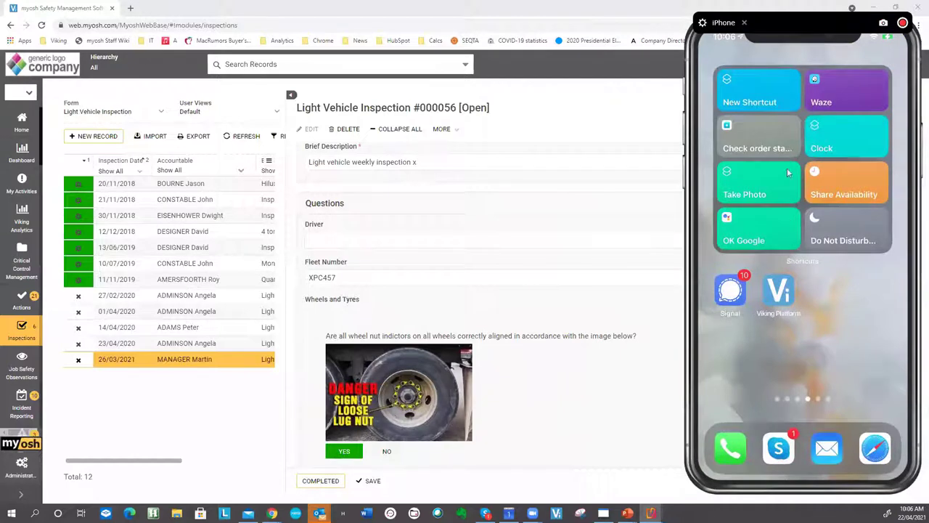
# - Answer No to the wheel nut indicator alignment question, mark the Light Vehicle Inspection as completed and confirm the status change
pyautogui.click(389, 448)
pyautogui.scroll(-1, 400, 370)
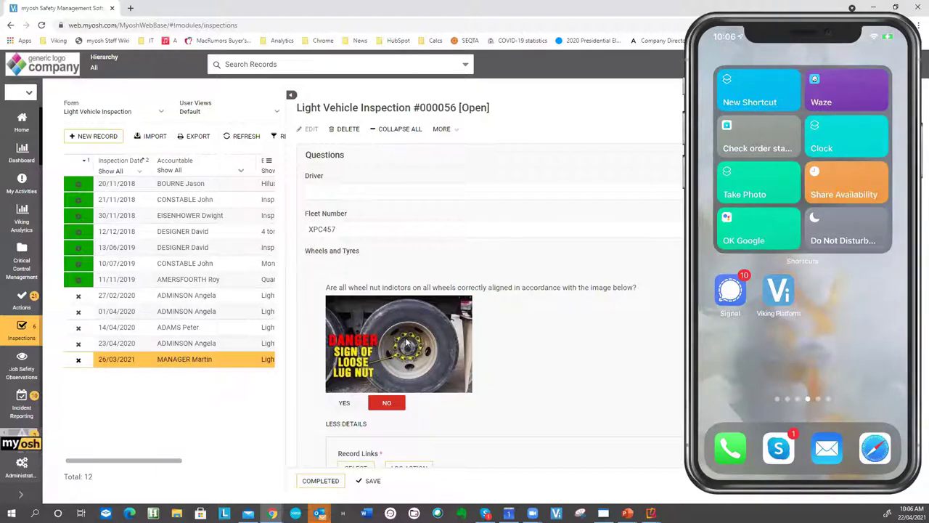
pyautogui.click(324, 482)
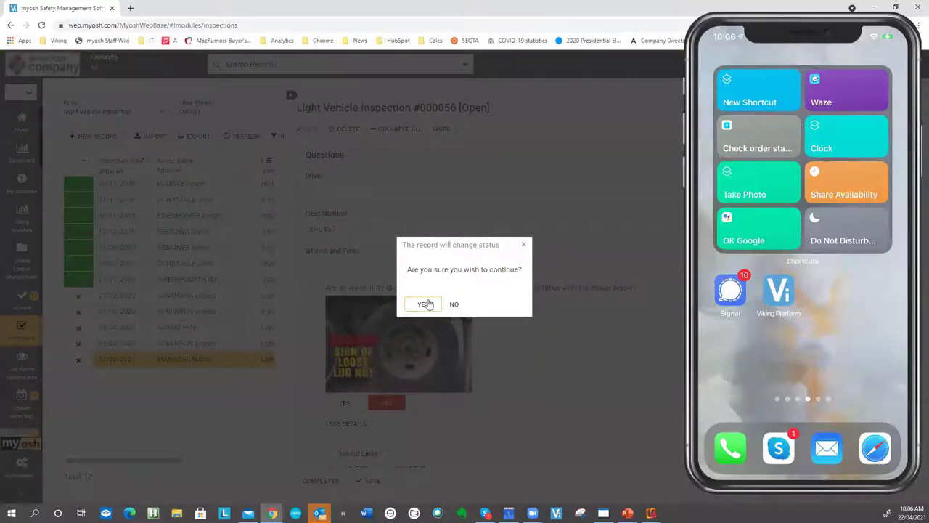
pyautogui.click(426, 304)
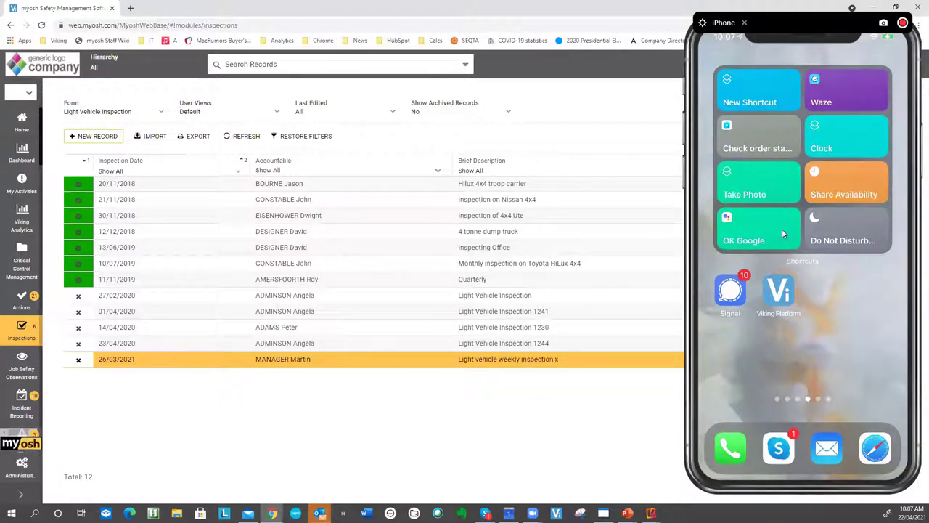
# - Open the Tyre and Rim Failure assessment in Critical Control Management and review its preventative controls
pyautogui.click(22, 257)
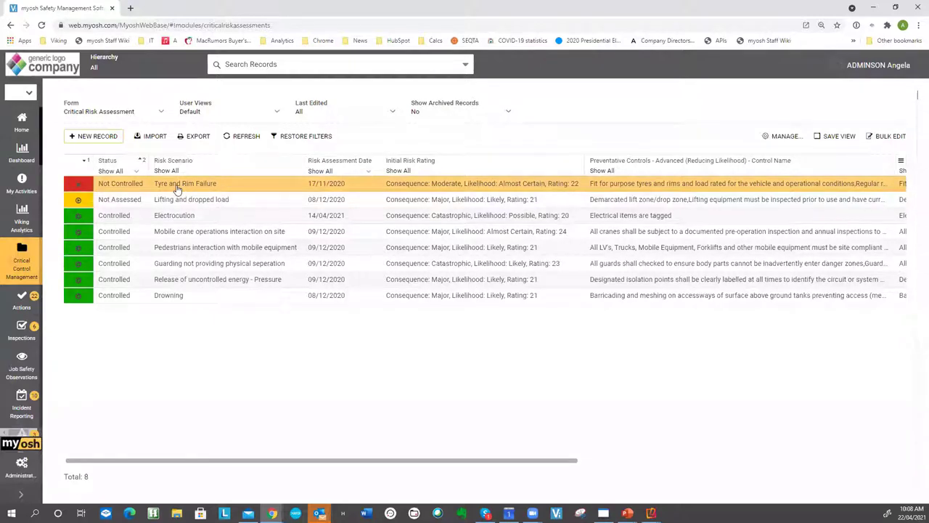
pyautogui.click(235, 187)
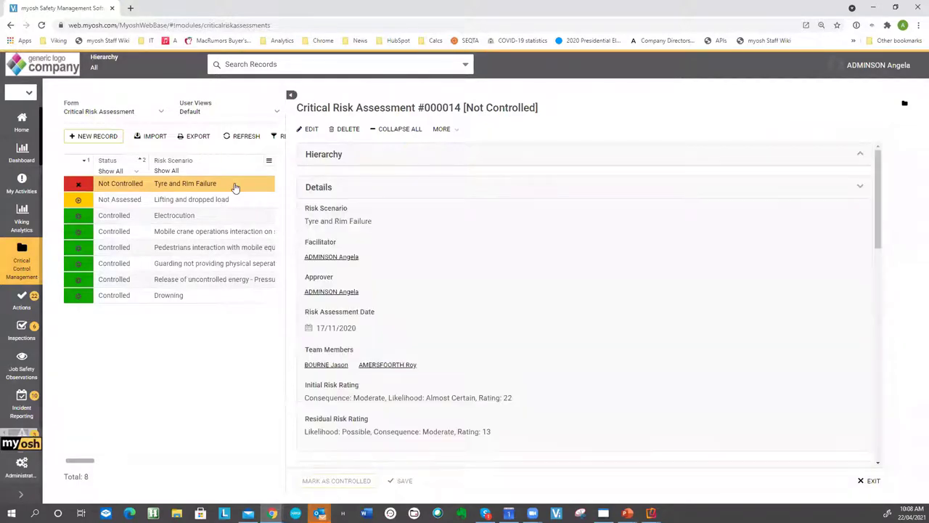
pyautogui.scroll(-1, 454, 284)
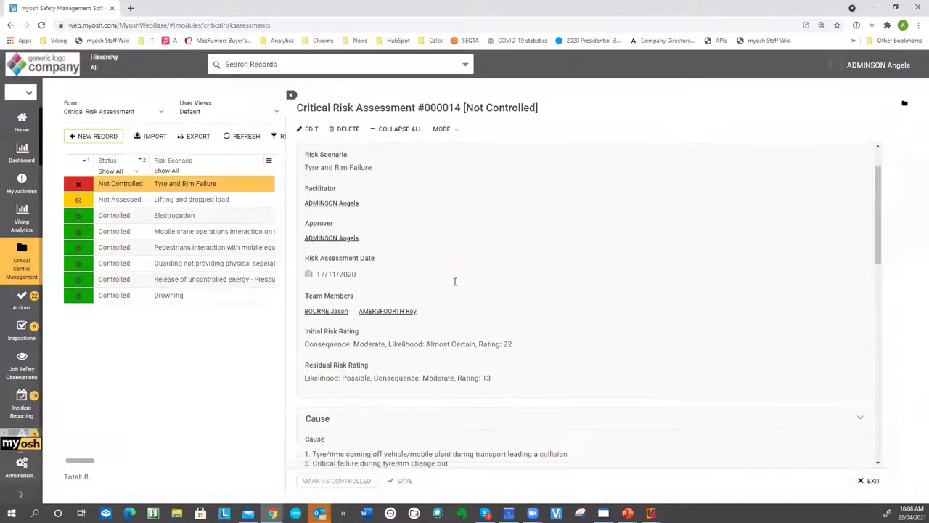
pyautogui.scroll(-7, 454, 282)
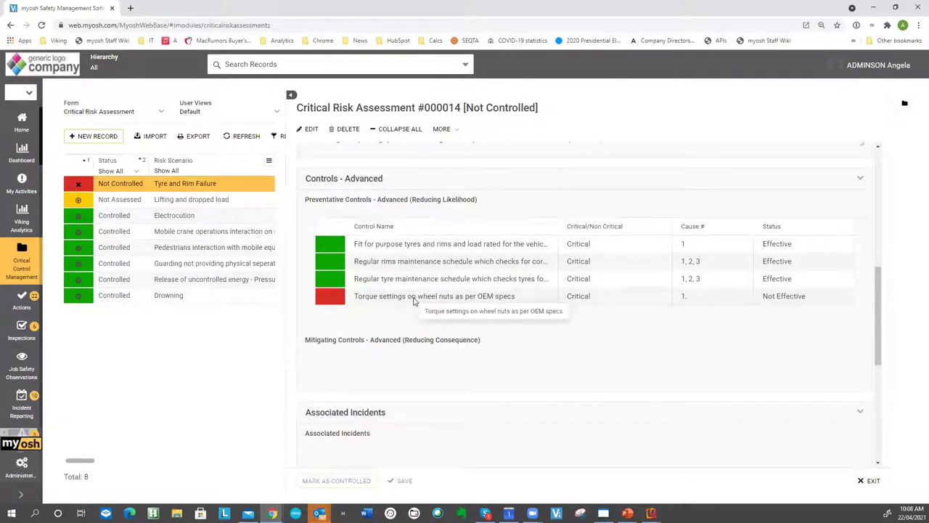
# - Open the control "Torque settings on wheel nuts as per OEM specs" and expand its Control History to read the entries
pyautogui.click(375, 301)
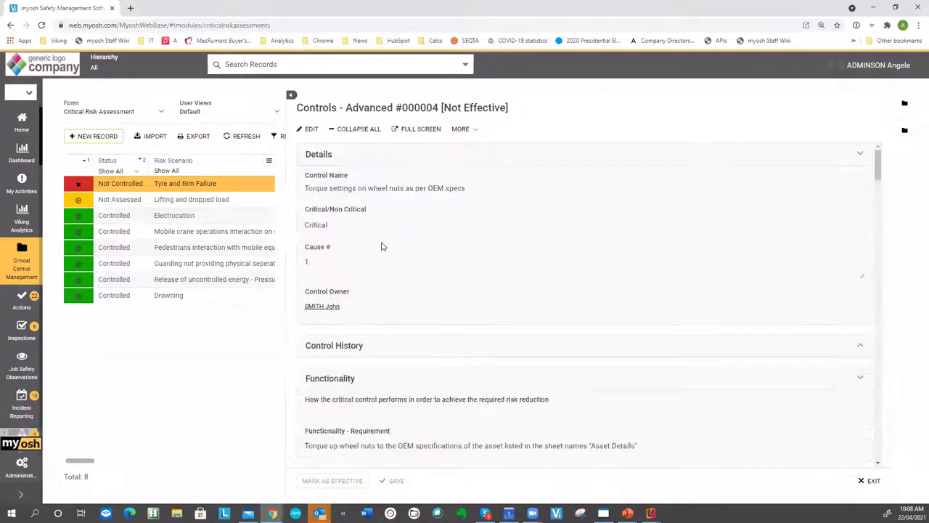
pyautogui.scroll(-2, 405, 236)
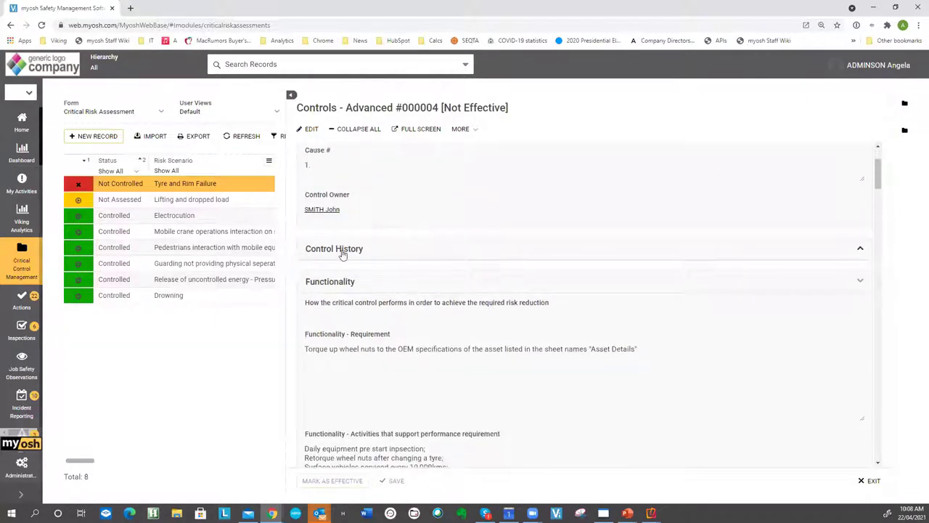
pyautogui.click(861, 251)
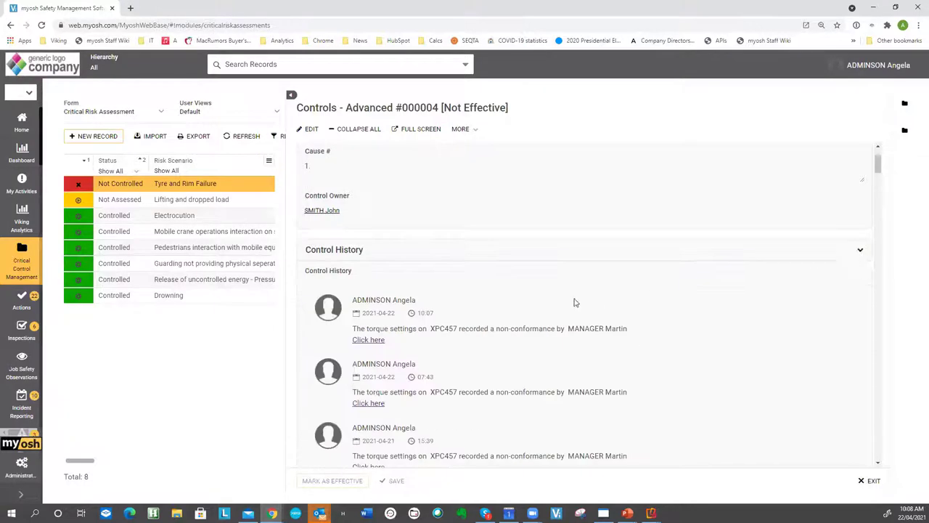
pyautogui.scroll(-1, 405, 289)
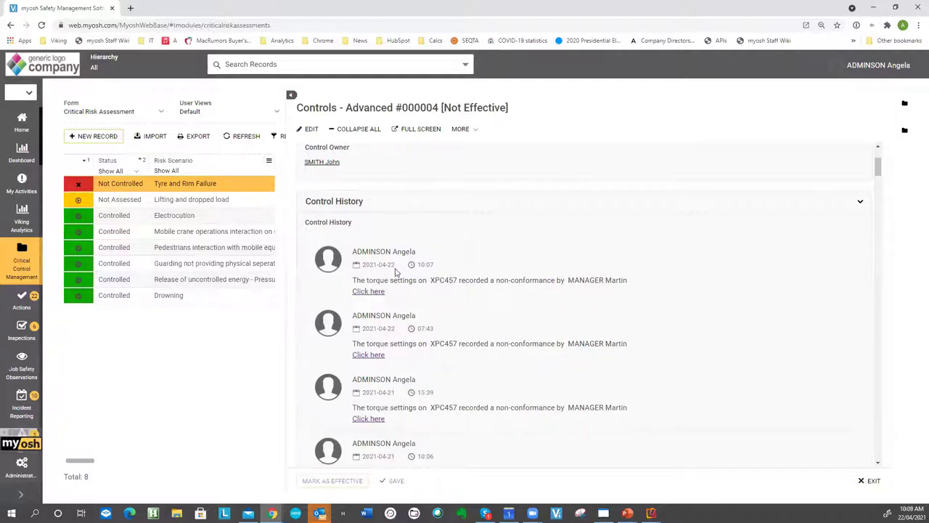
pyautogui.scroll(-1, 384, 291)
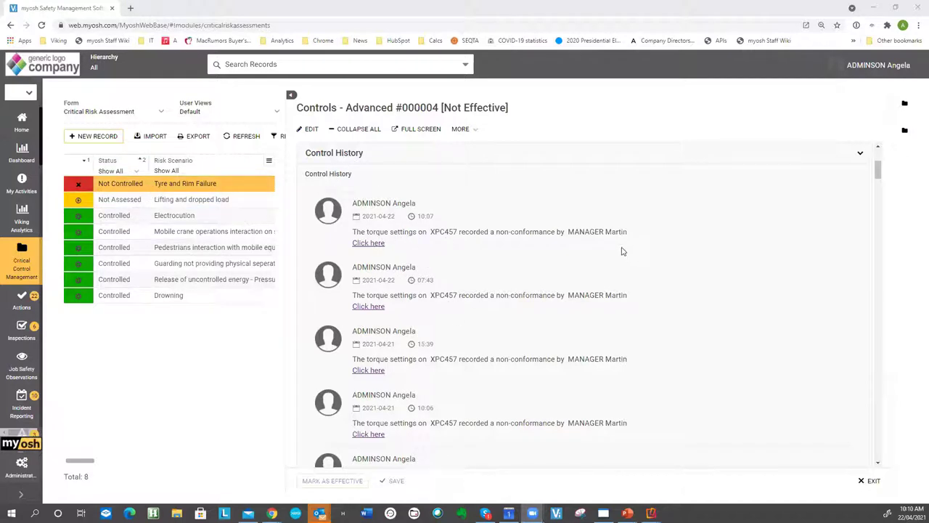
# - Exit the wheel nut torque control and the Tyre and Rim Failure risk assessment to return to the full list
pyautogui.click(162, 113)
pyautogui.click(161, 112)
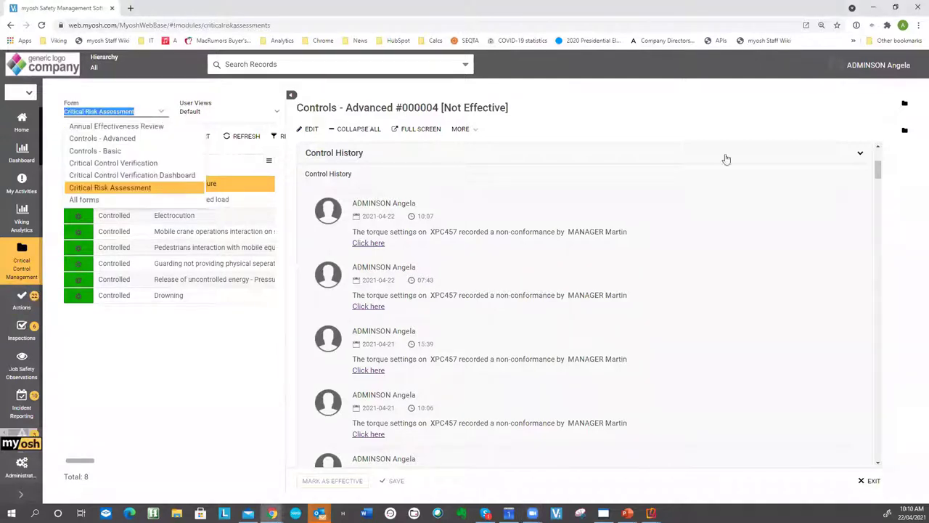
pyautogui.click(871, 483)
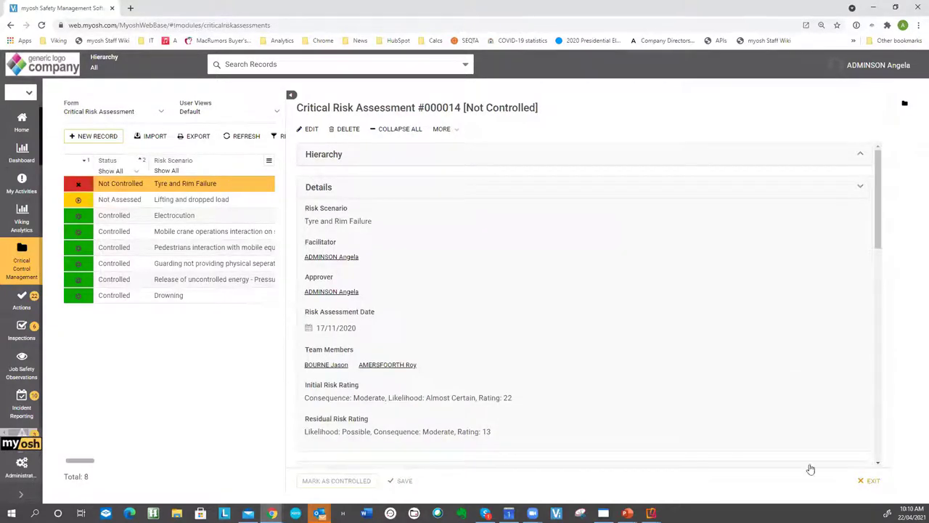
pyautogui.click(871, 484)
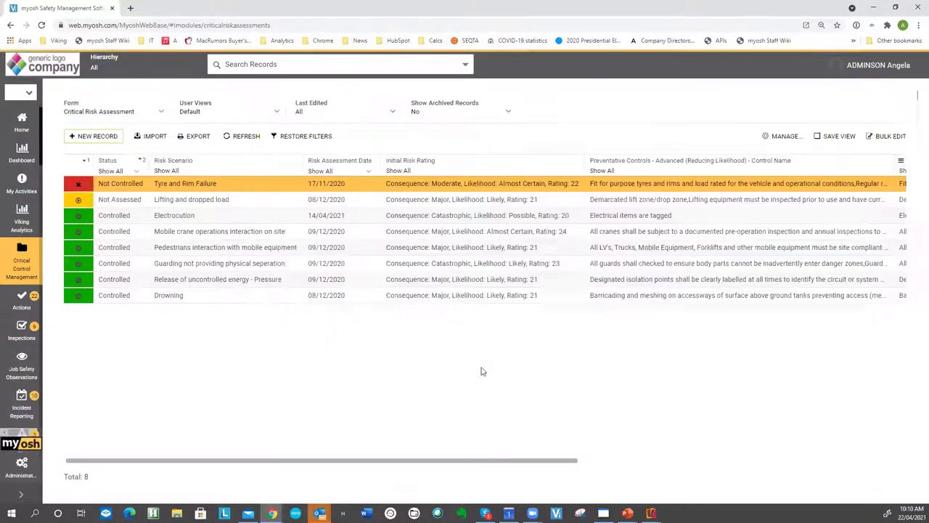
# - Switch the listed form to Critical Control Verification to check its newest records, and open the Actions module
pyautogui.click(161, 114)
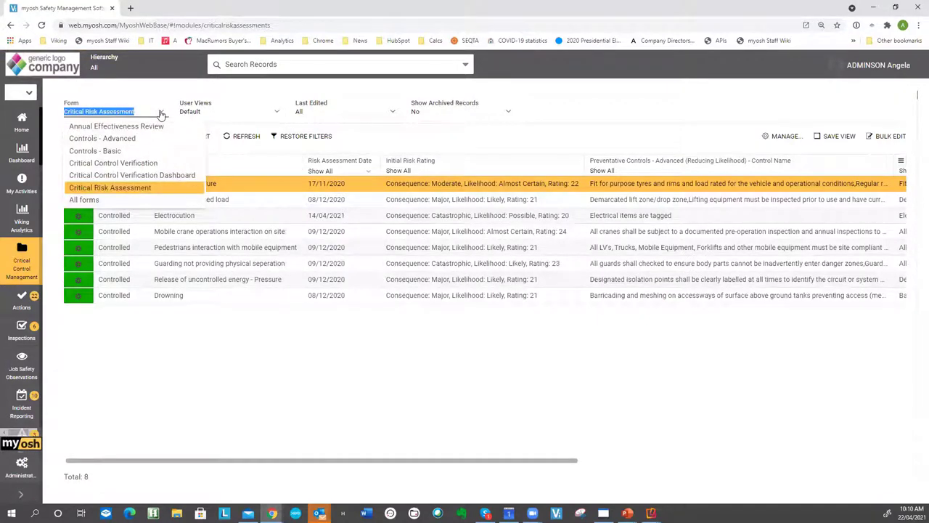
pyautogui.click(136, 166)
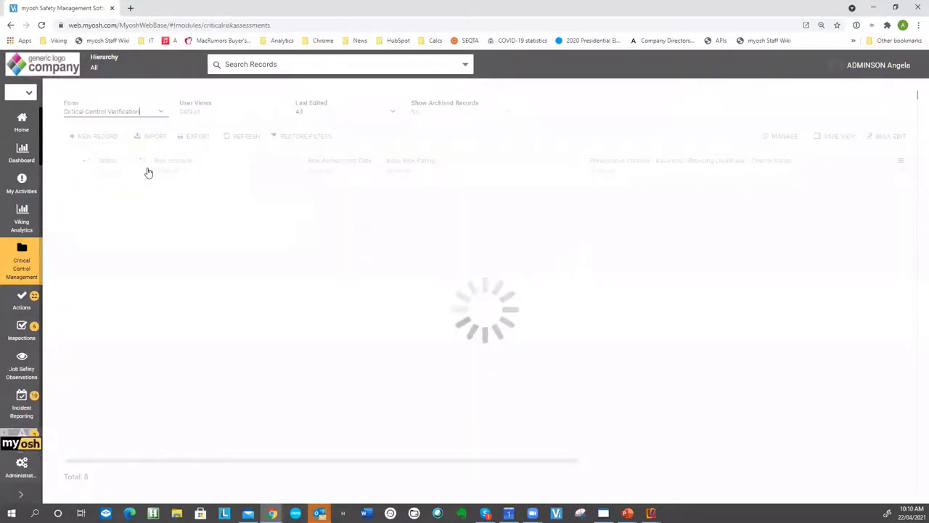
pyautogui.click(155, 185)
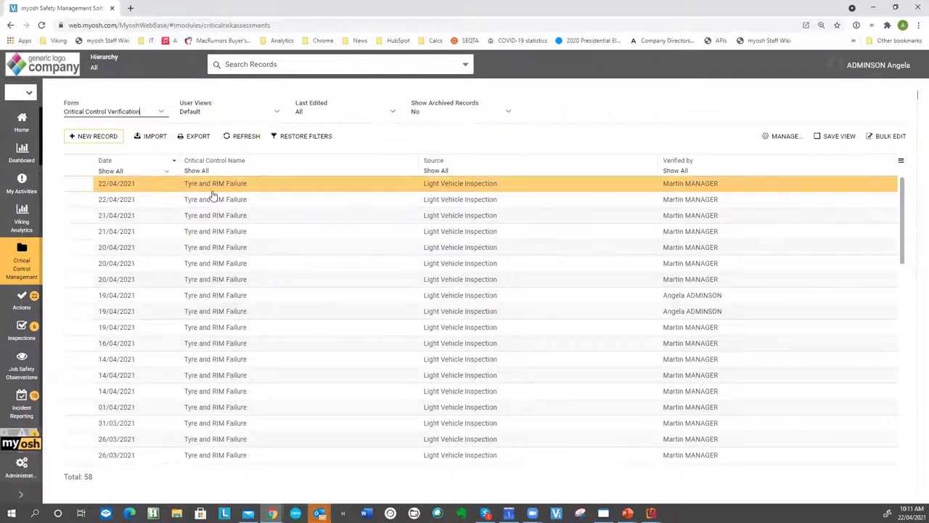
pyautogui.click(24, 298)
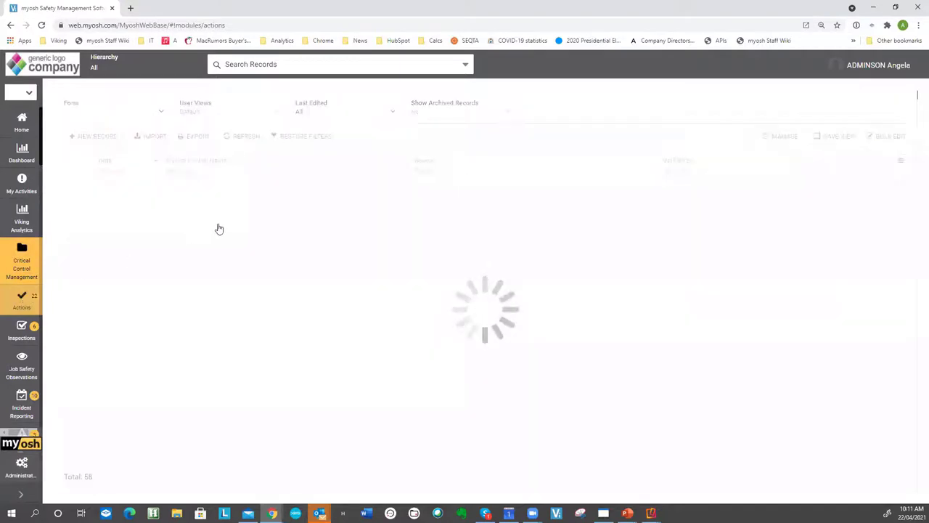
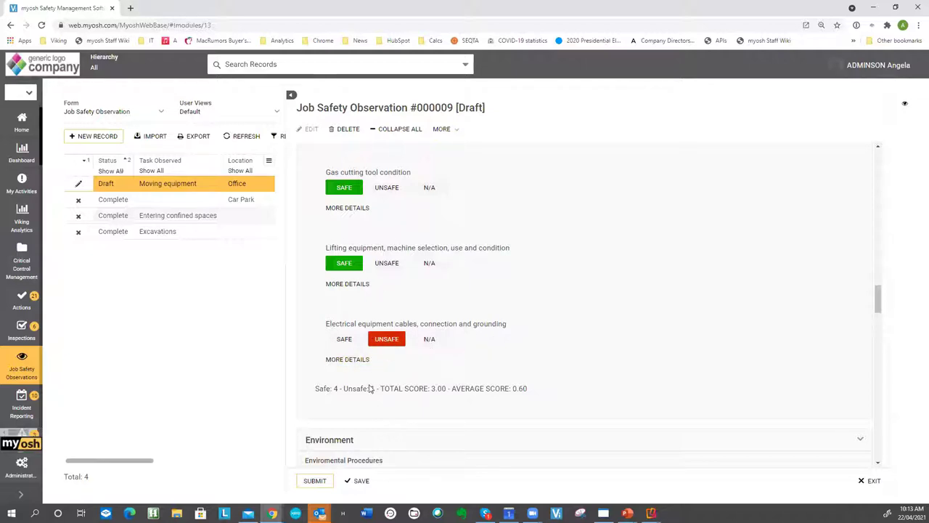
# - Submit the draft "Moving equipment" Job Safety Observation, confirm the status change and go to Critical Control Management
pyautogui.click(315, 483)
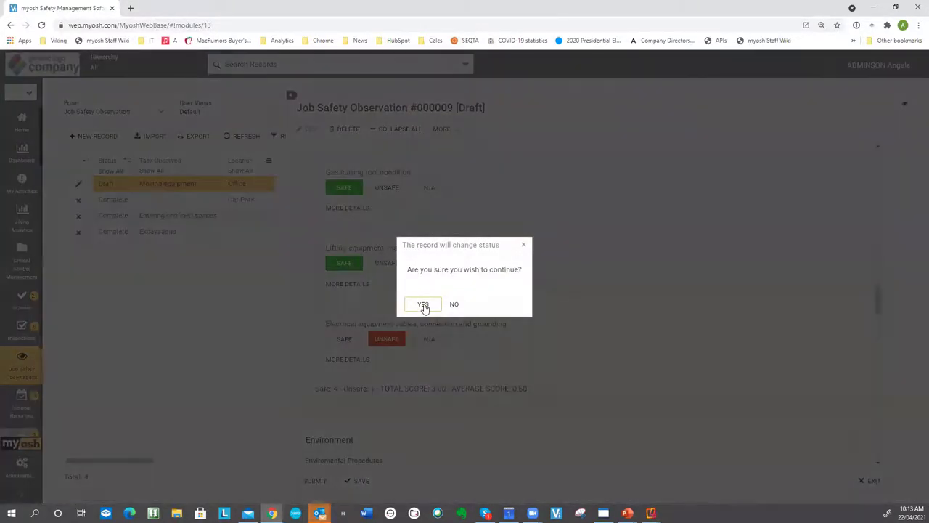
pyautogui.click(424, 305)
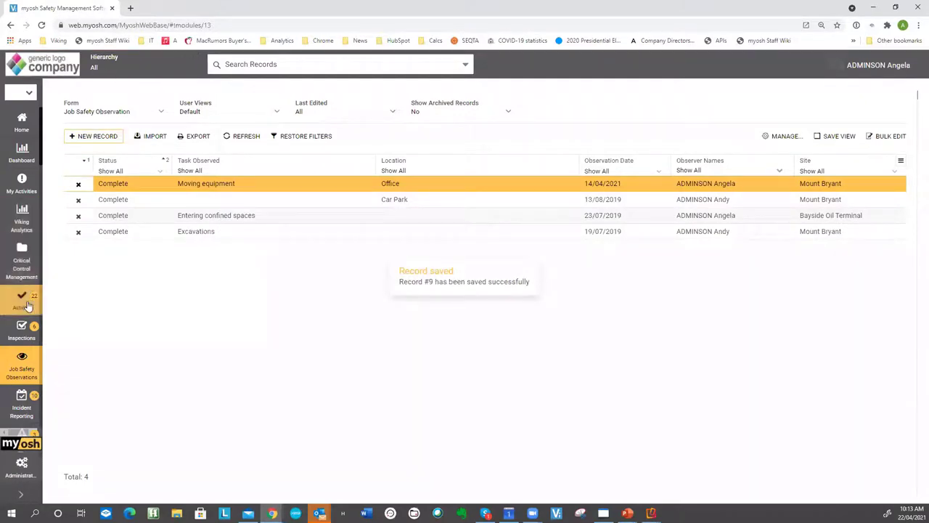
pyautogui.click(20, 268)
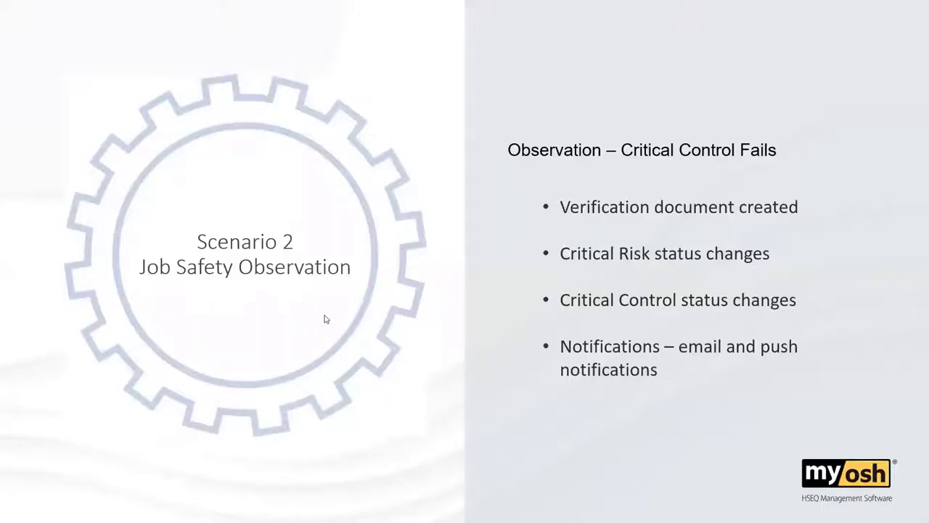
pyautogui.click(325, 315)
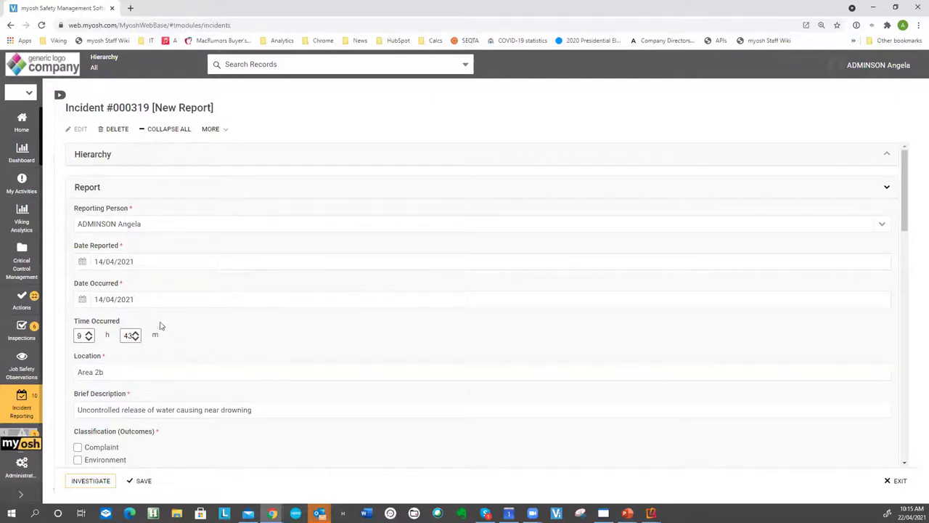
# - Record in the near-drowning incident's Define Incident section that a critical risk was involved, and select Drowning as that risk
pyautogui.scroll(-5, 186, 342)
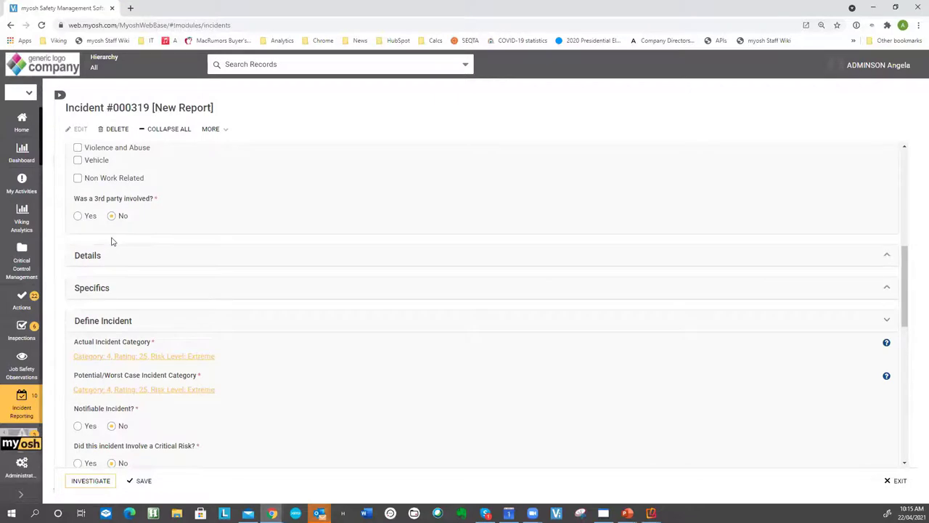
pyautogui.scroll(1, 111, 241)
pyautogui.scroll(-3, 111, 242)
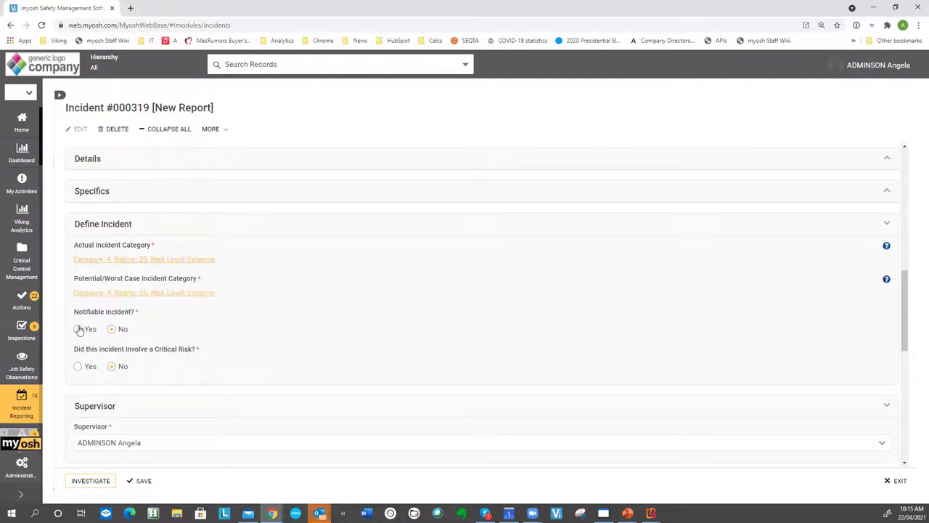
pyautogui.click(78, 367)
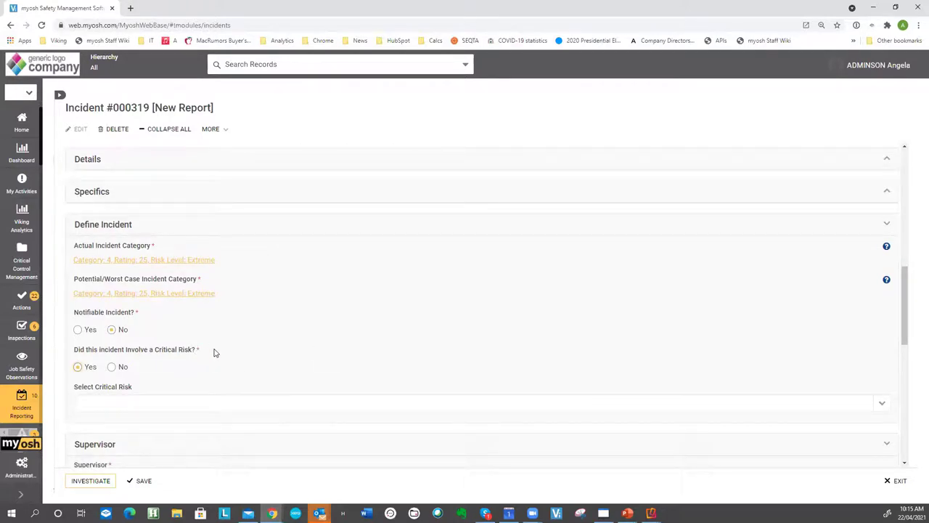
pyautogui.click(880, 405)
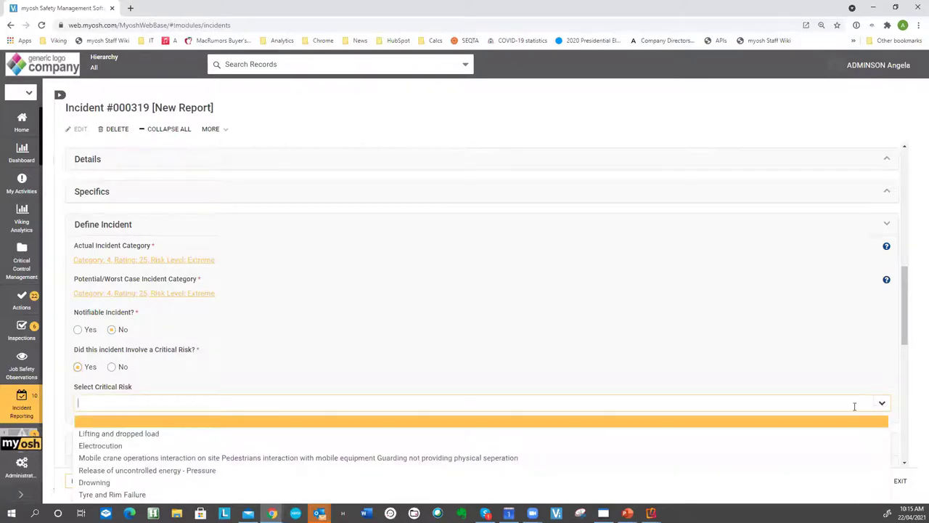
pyautogui.click(81, 482)
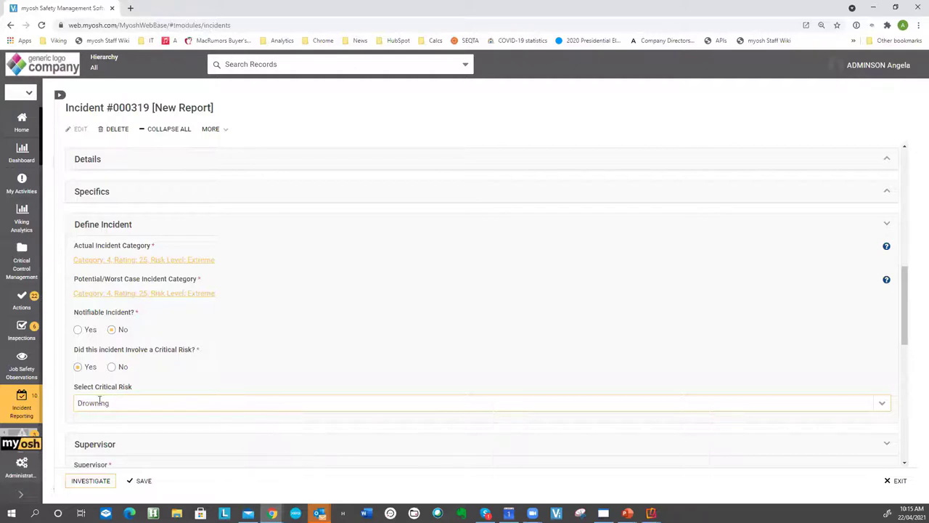
# - Move the incident report to investigation, and exit it to Critical Control Management
pyautogui.click(94, 483)
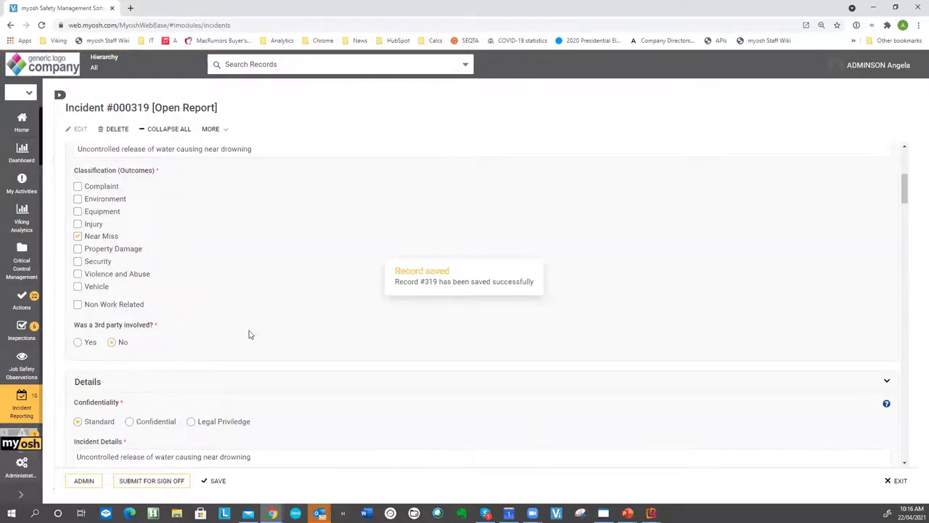
pyautogui.click(21, 269)
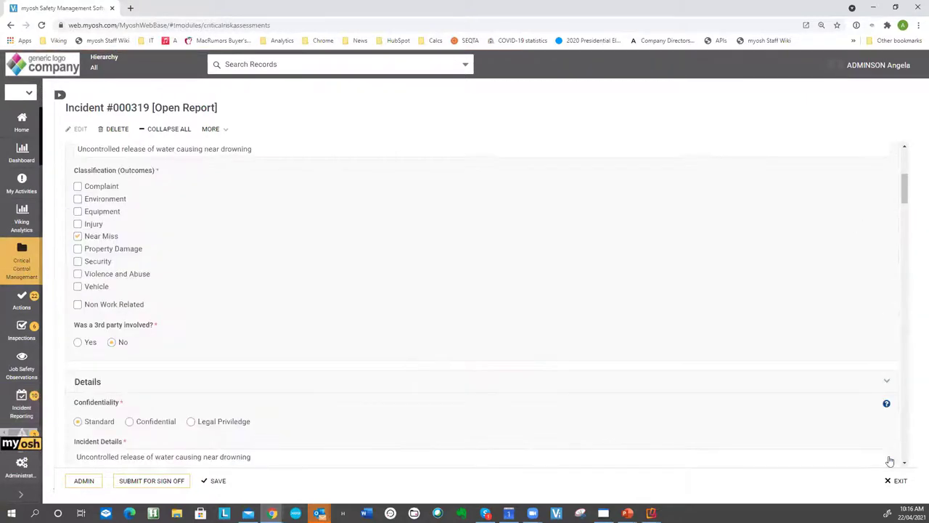
pyautogui.click(898, 482)
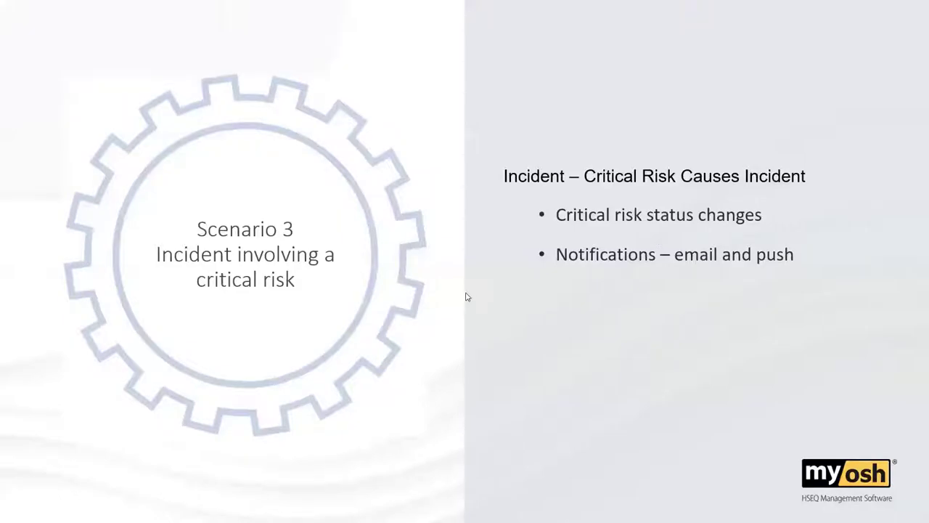
# - Advance the presentation to the Reports slide, and switch to the browser's Critical Control Verifications dashboard in a maximised window
pyautogui.press('Right')
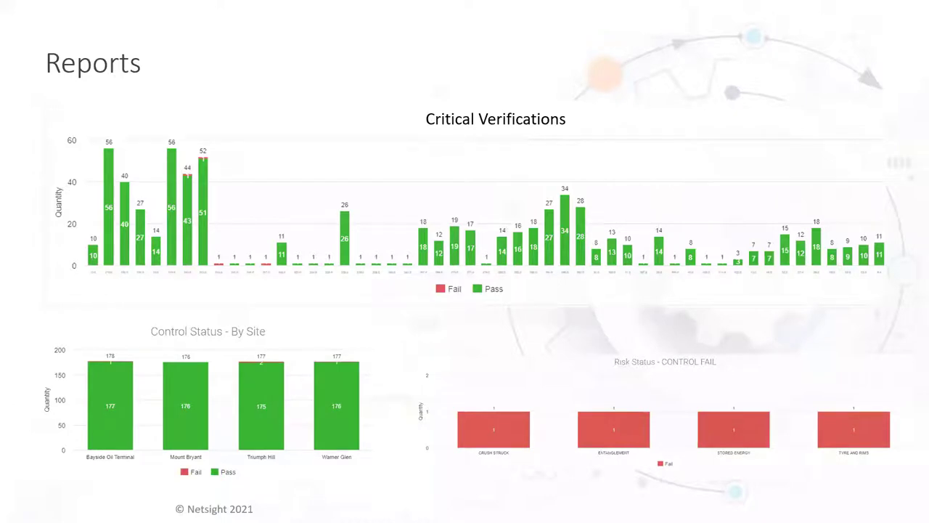
pyautogui.hotkey('alt', 'Tab')
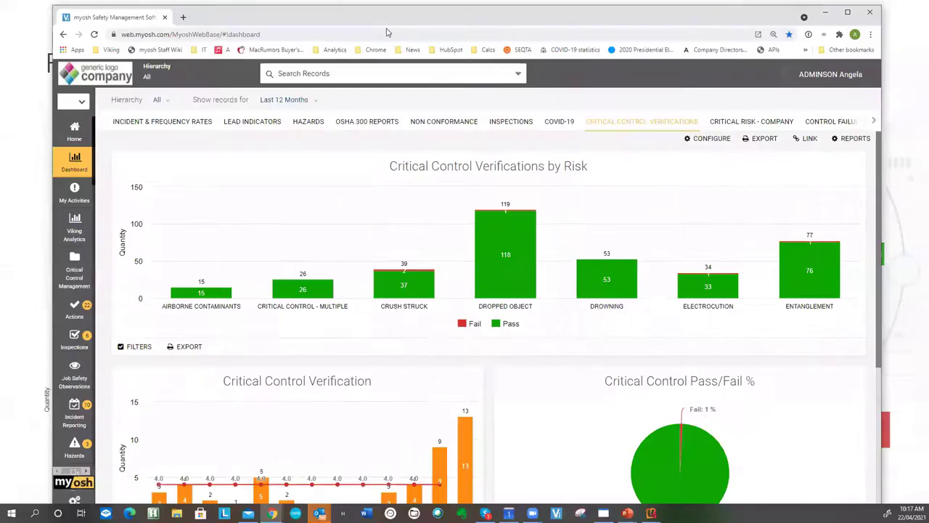
pyautogui.doubleClick(405, 17)
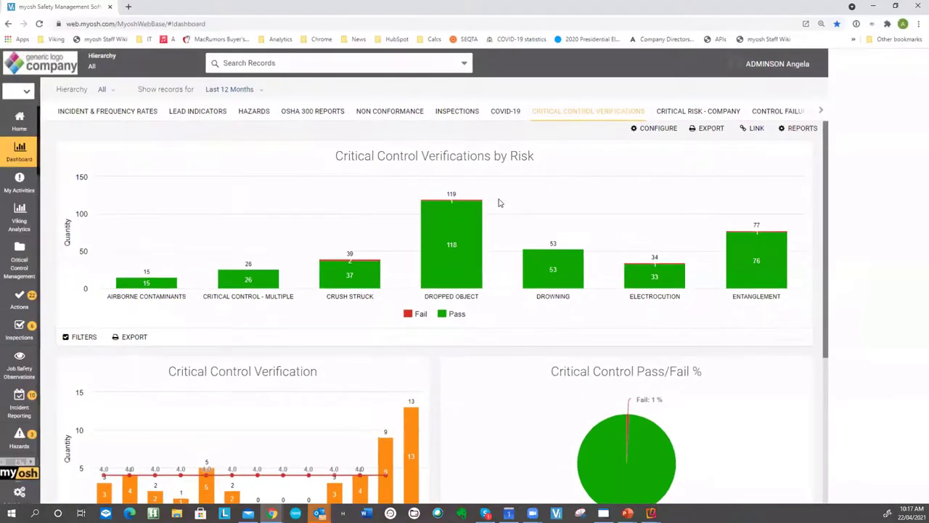
# - Add Fall From Height to the critical risks shown in the Critical Control Verifications by Risk chart and save the filter
pyautogui.moveTo(500, 202)
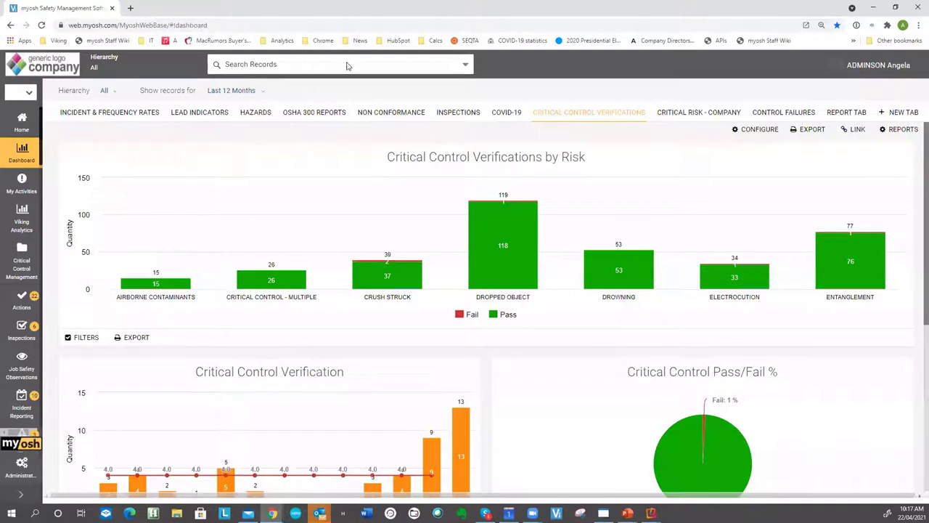
pyautogui.click(85, 337)
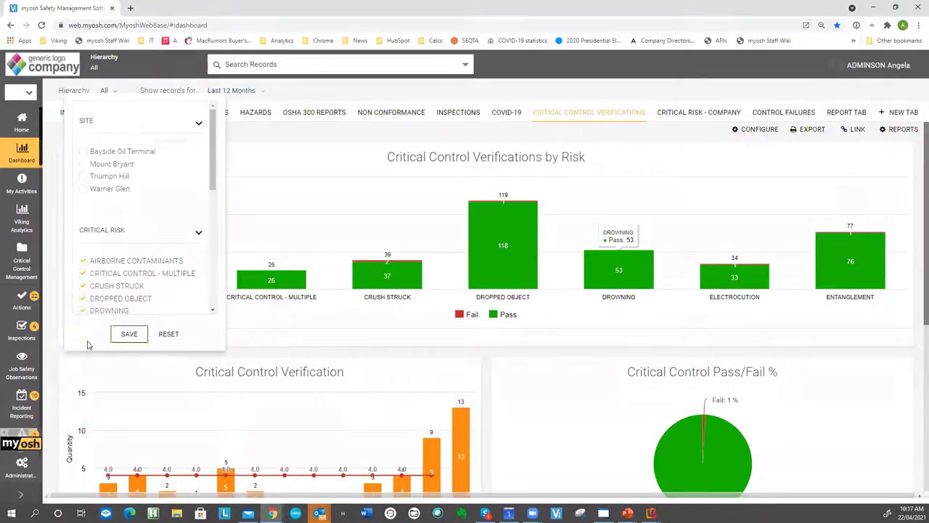
pyautogui.scroll(-2, 113, 274)
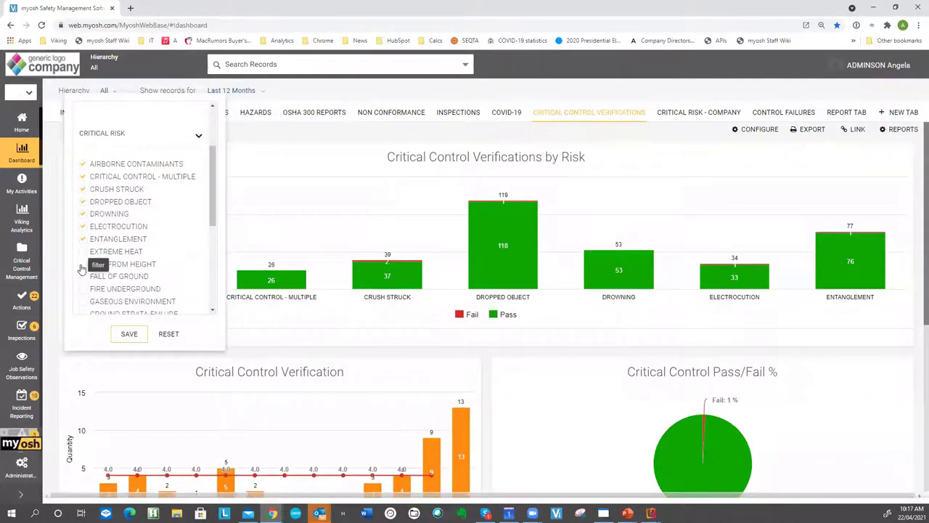
pyautogui.click(83, 264)
pyautogui.click(129, 334)
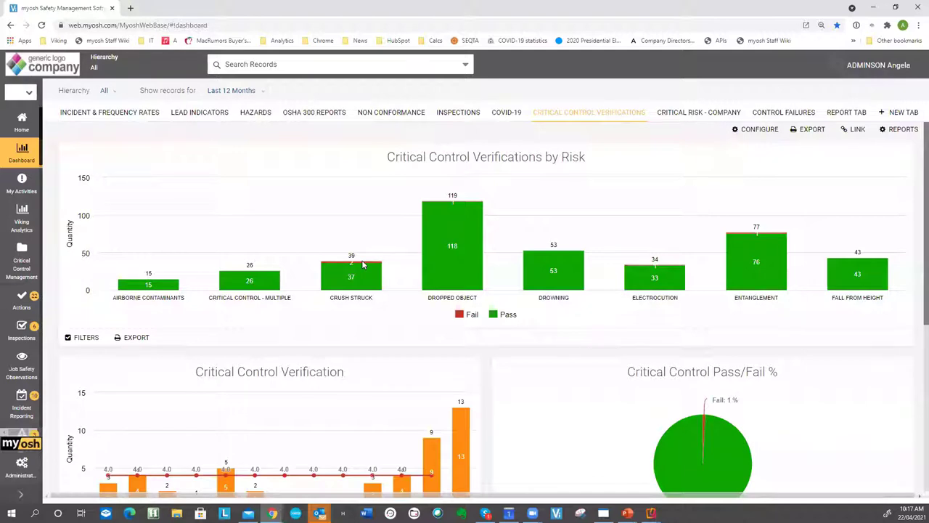
# - View the records behind the failed Crush Struck verifications in the by-risk chart, and close the details
pyautogui.moveTo(356, 264)
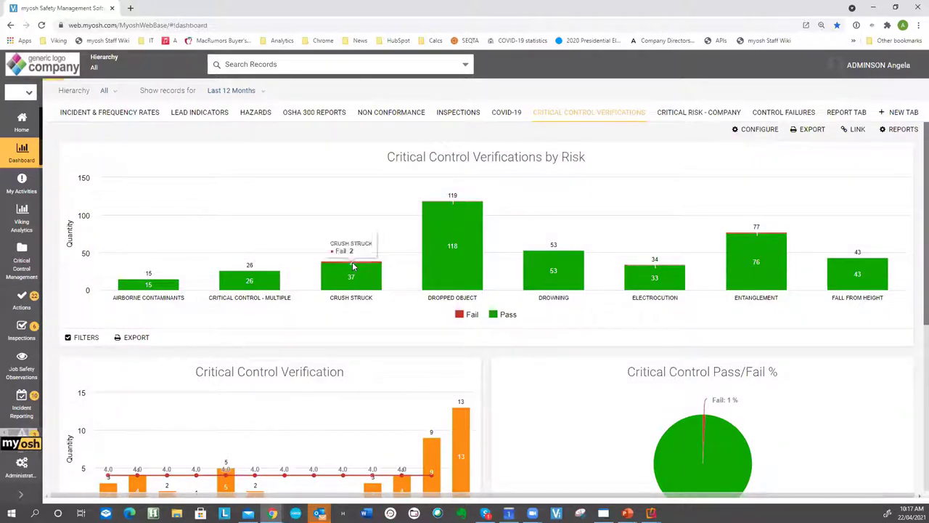
pyautogui.click(352, 263)
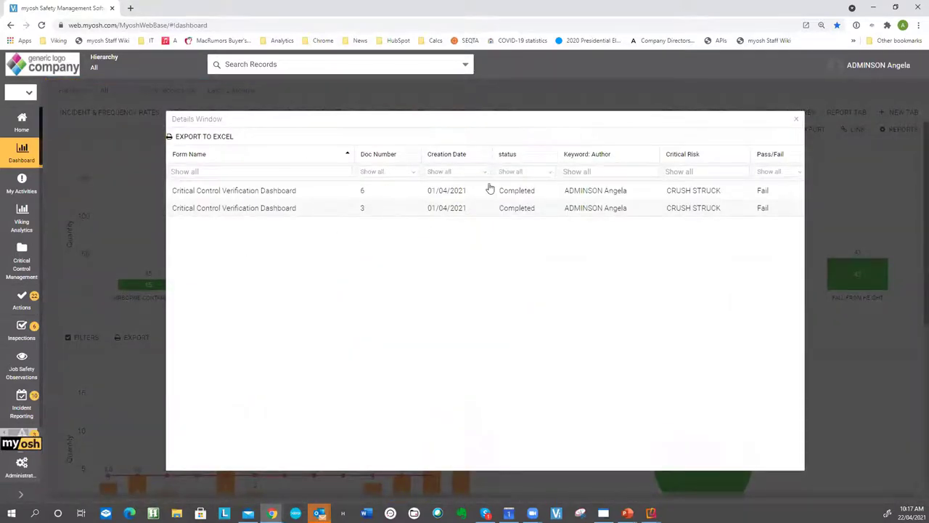
pyautogui.click(797, 119)
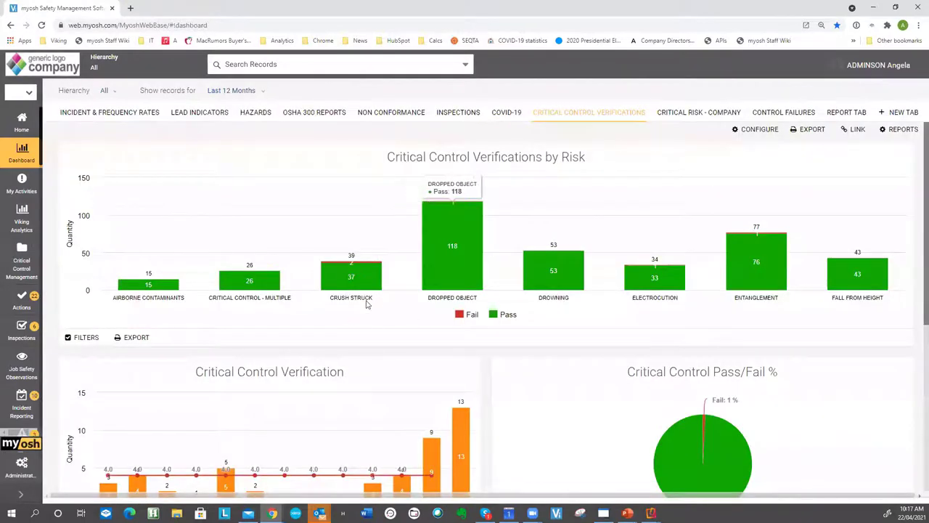
# - Examine the monthly Critical Control Verification chart, the Pass/Fail % pie chart and the verifications by Equipment Number chart
pyautogui.scroll(-2, 428, 356)
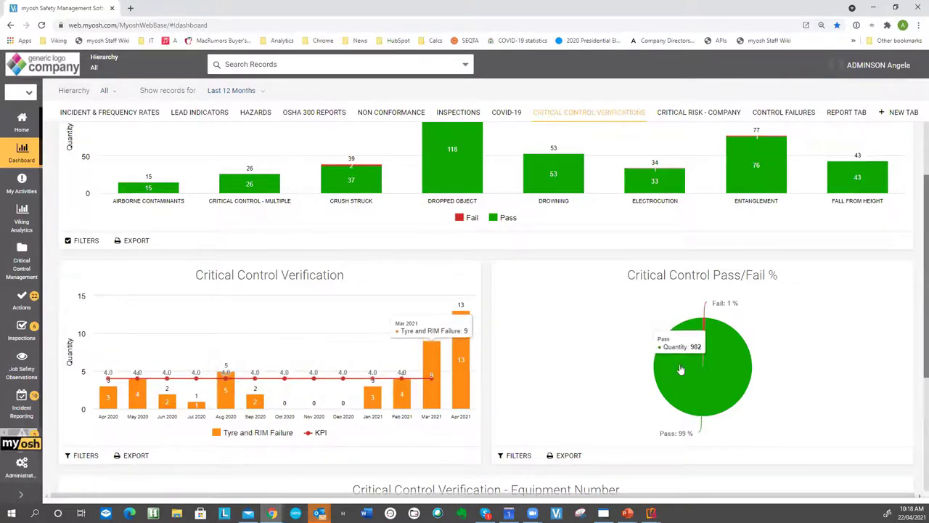
pyautogui.scroll(-1, 680, 369)
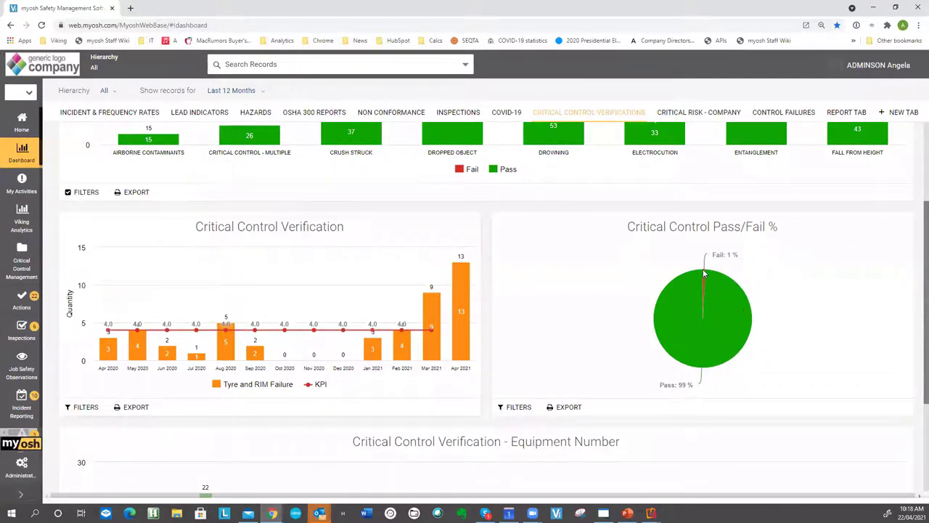
pyautogui.moveTo(703, 281)
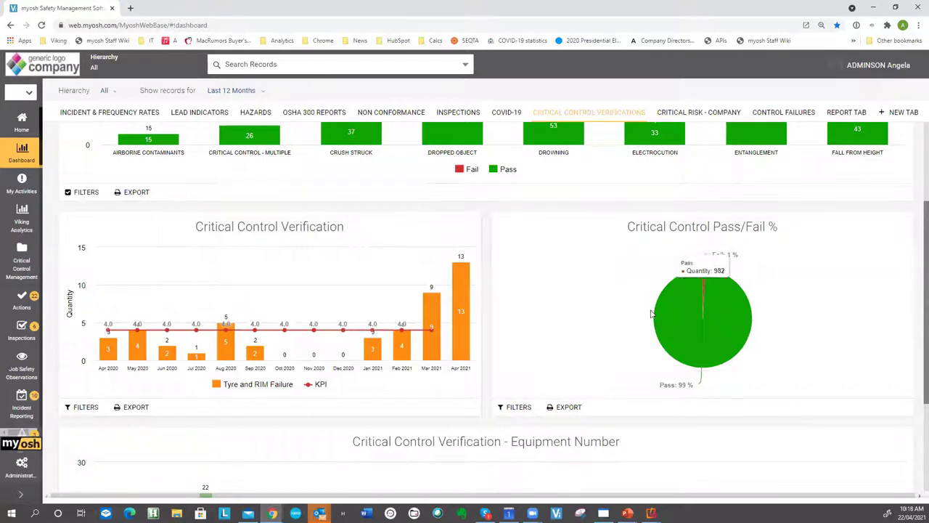
pyautogui.scroll(-2, 655, 367)
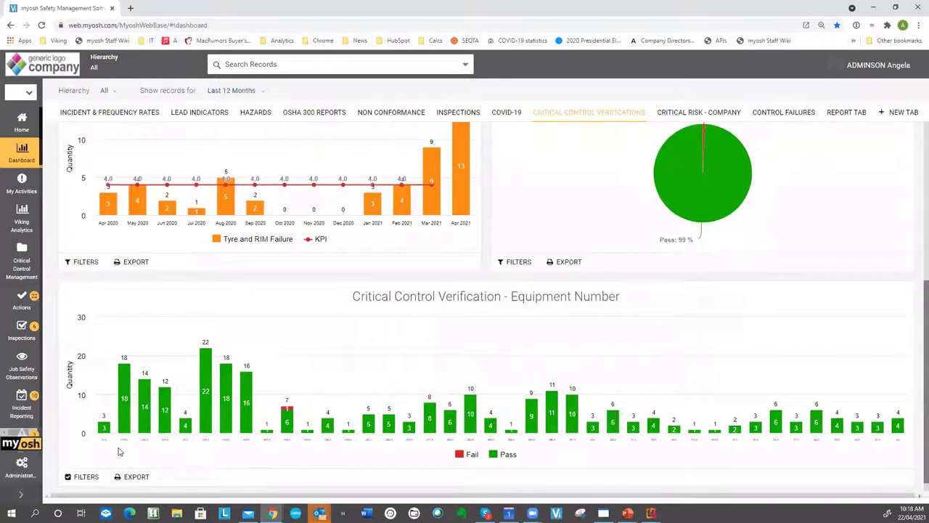
pyautogui.moveTo(110, 432)
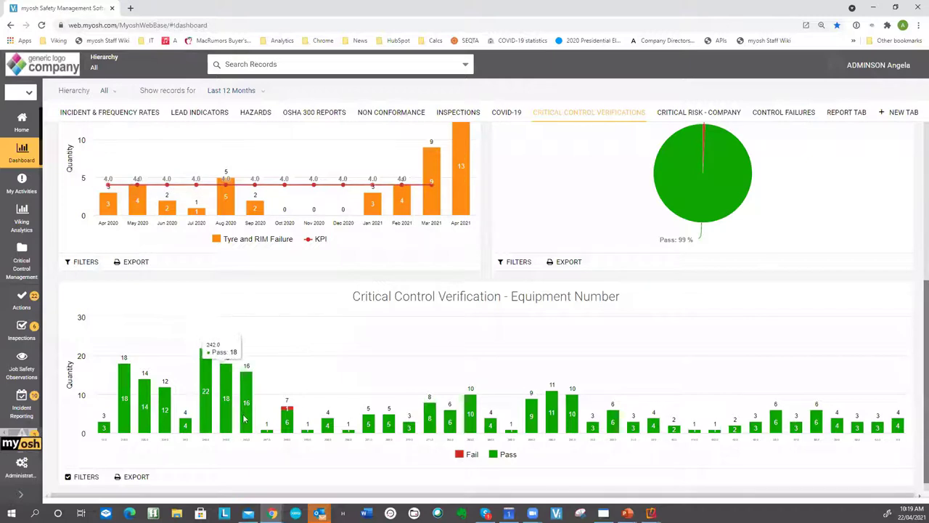
pyautogui.scroll(-1, 289, 415)
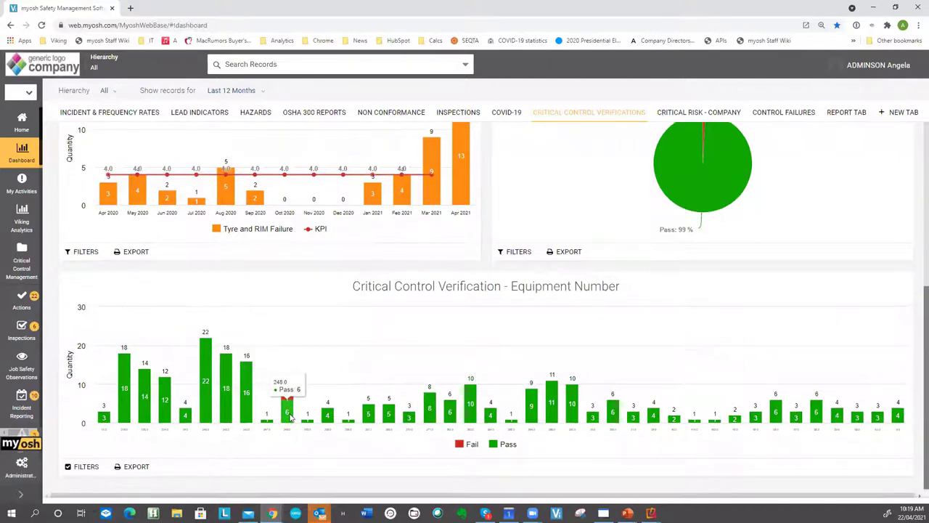